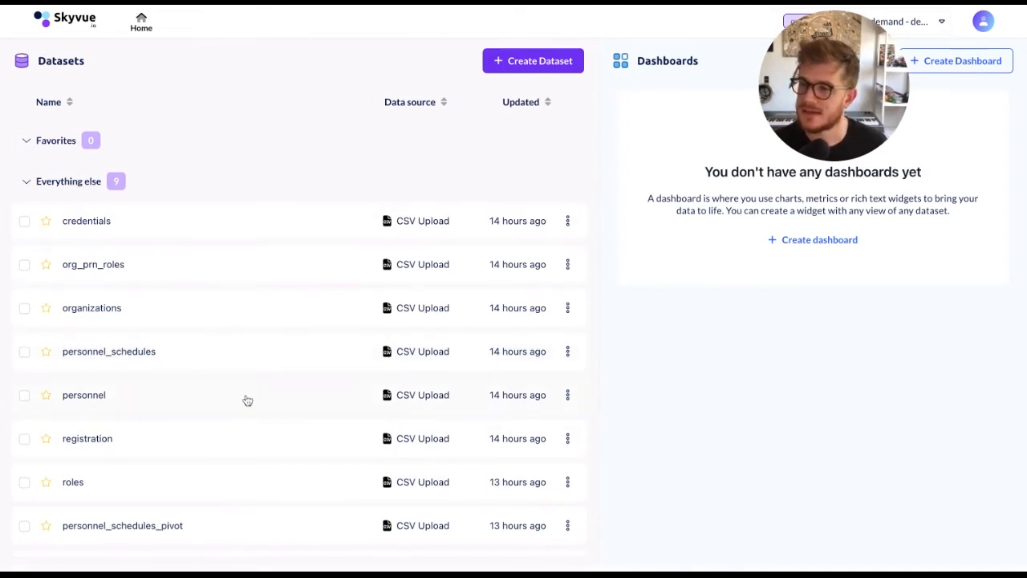
# Mark the org_schedules dataset as a favorite and open it
pyautogui.scroll(-2, 247, 399)
pyautogui.scroll(1, 248, 400)
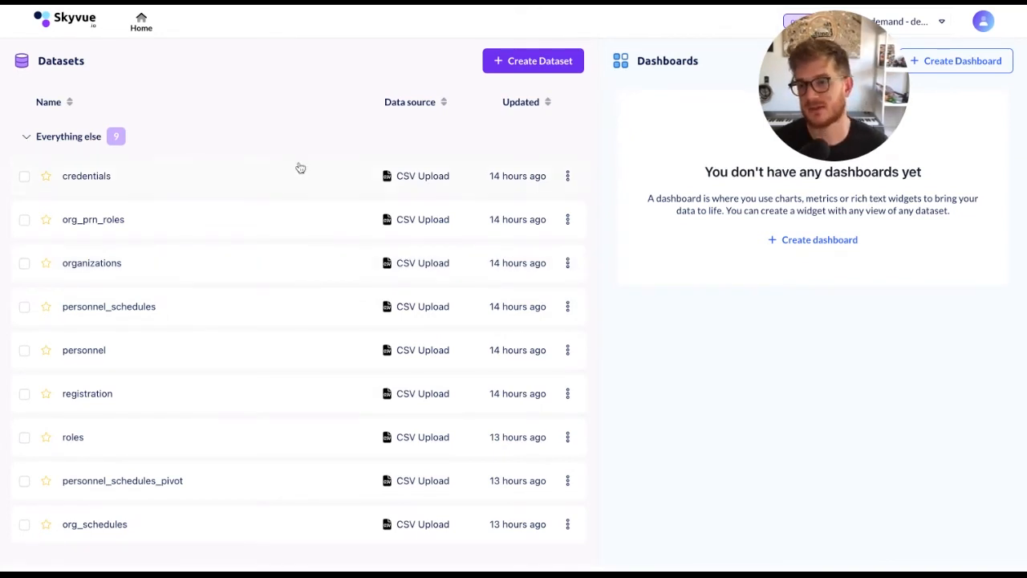
pyautogui.scroll(1, 281, 321)
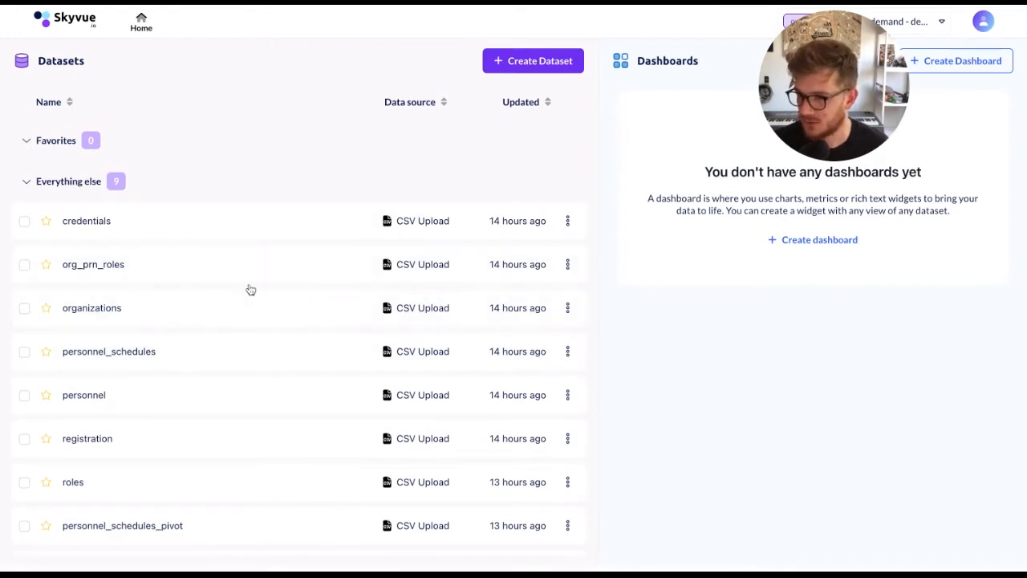
pyautogui.scroll(-2, 254, 332)
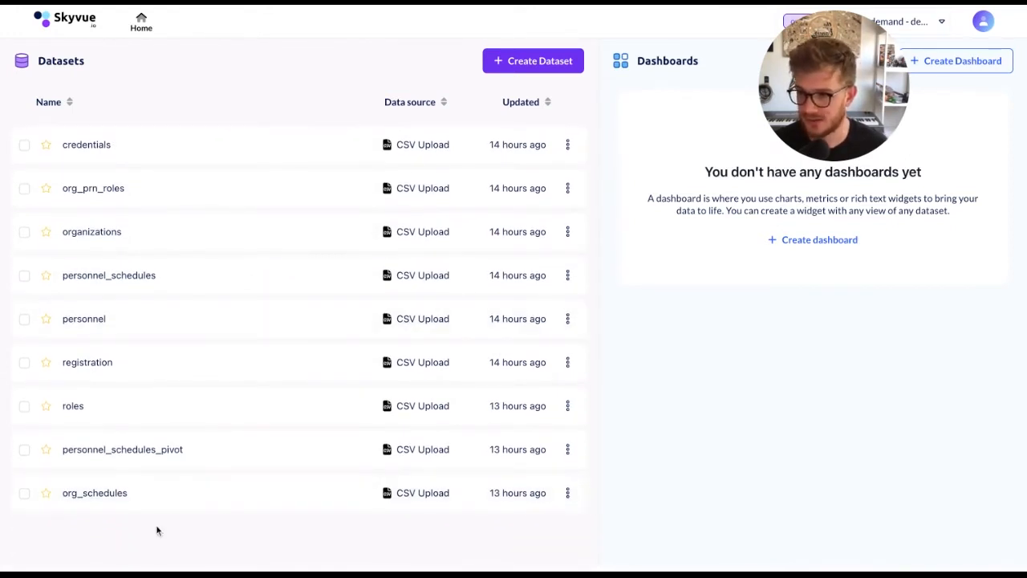
pyautogui.click(46, 493)
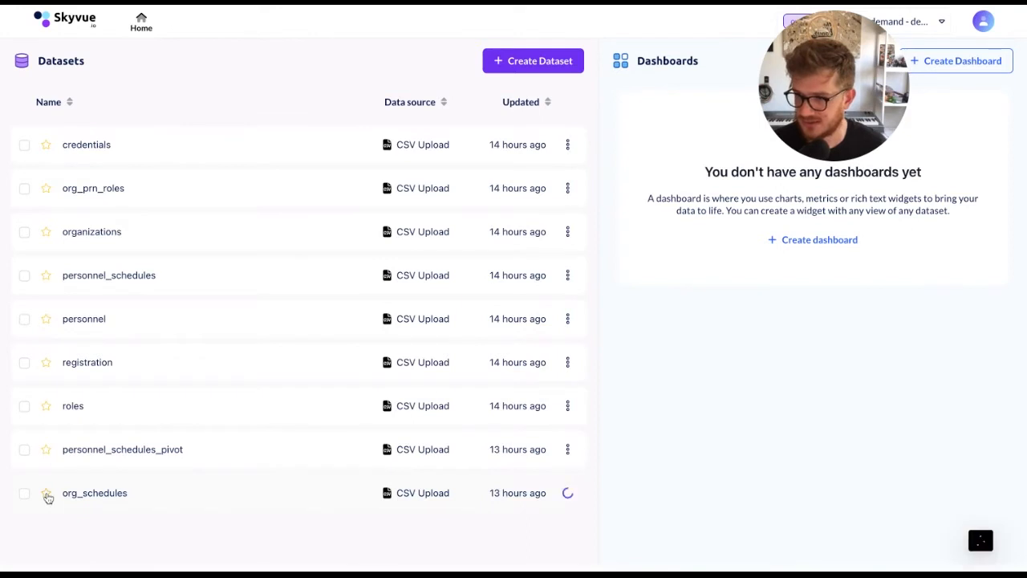
pyautogui.click(147, 191)
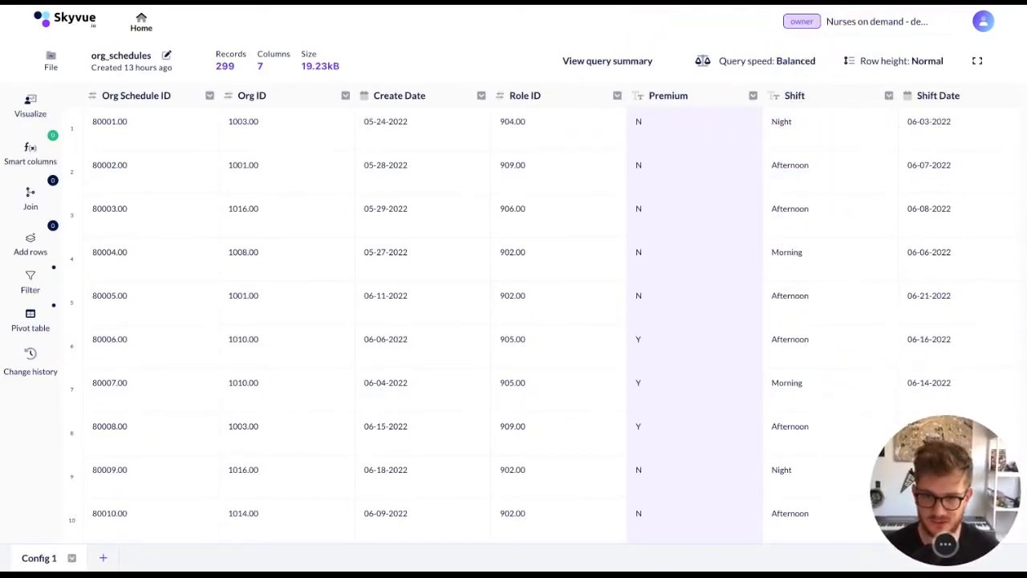
# Look across the org_schedules columns and rename the Config 1 view to "Demand analysis"
pyautogui.click(184, 129)
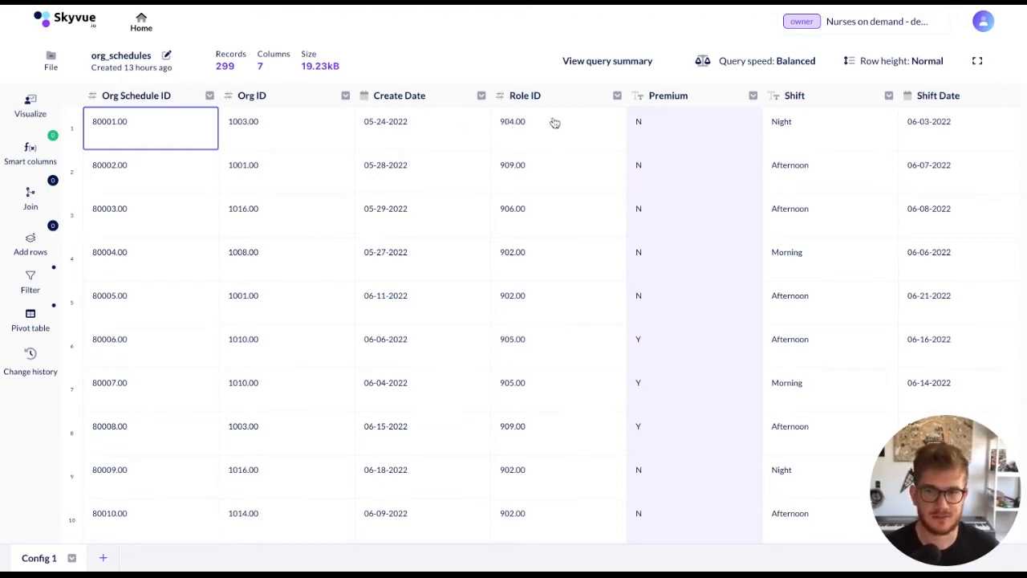
pyautogui.hscroll(2, 506, 255)
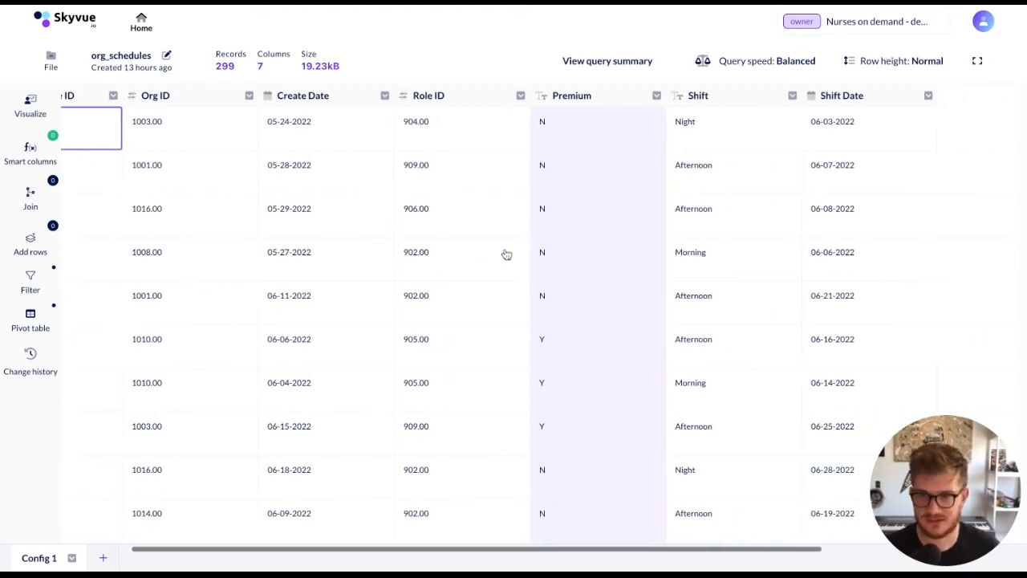
pyautogui.hscroll(-2, 507, 254)
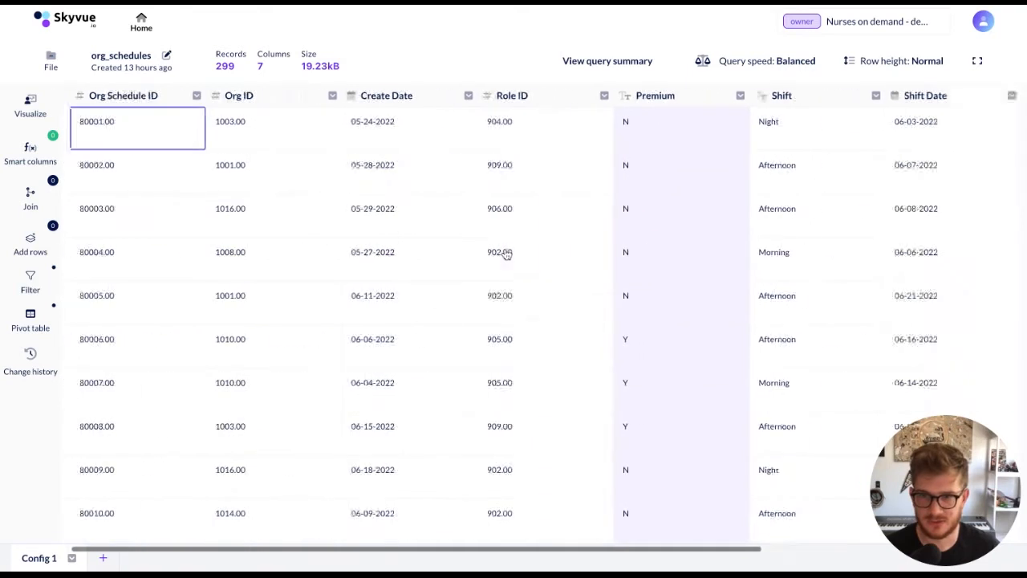
pyautogui.doubleClick(39, 560)
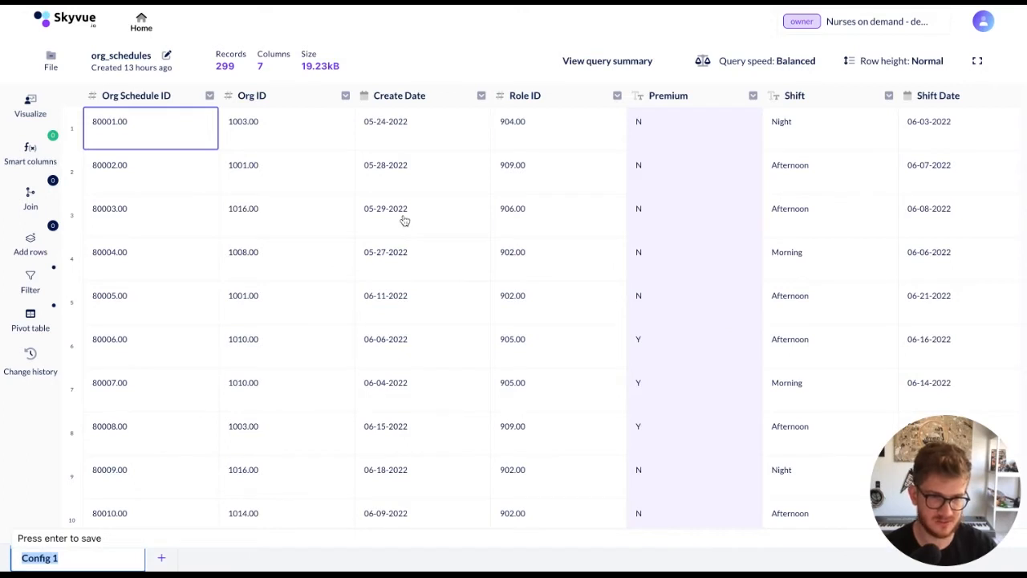
pyautogui.write('S')
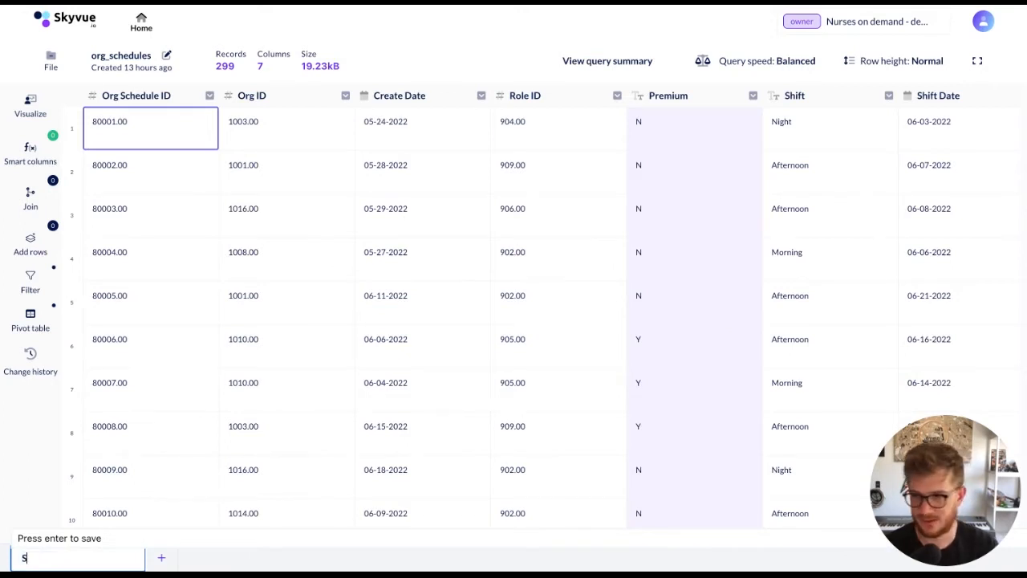
pyautogui.press('BackSpace')
pyautogui.write('Demand analysis')
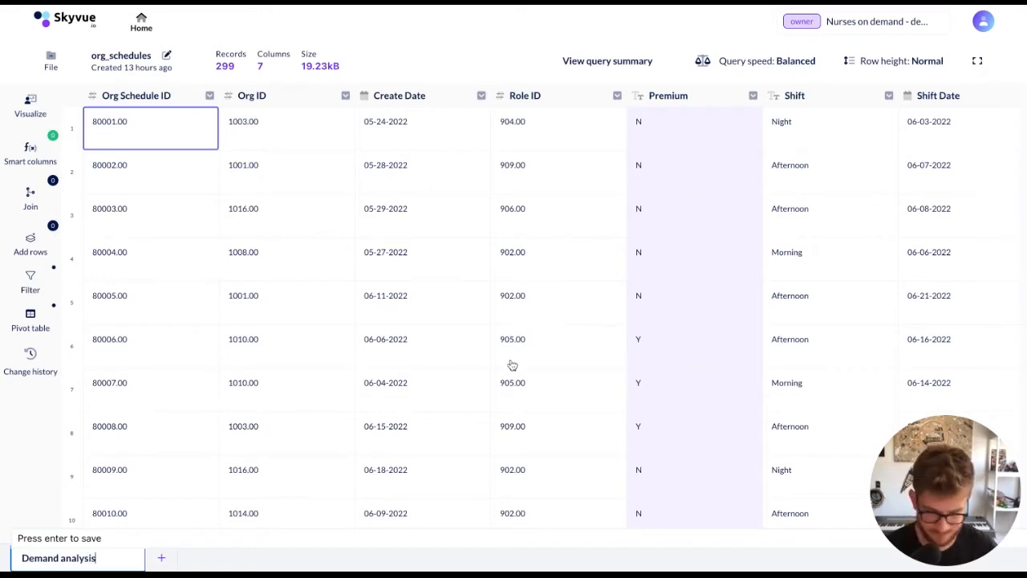
pyautogui.press('Return')
pyautogui.click(128, 564)
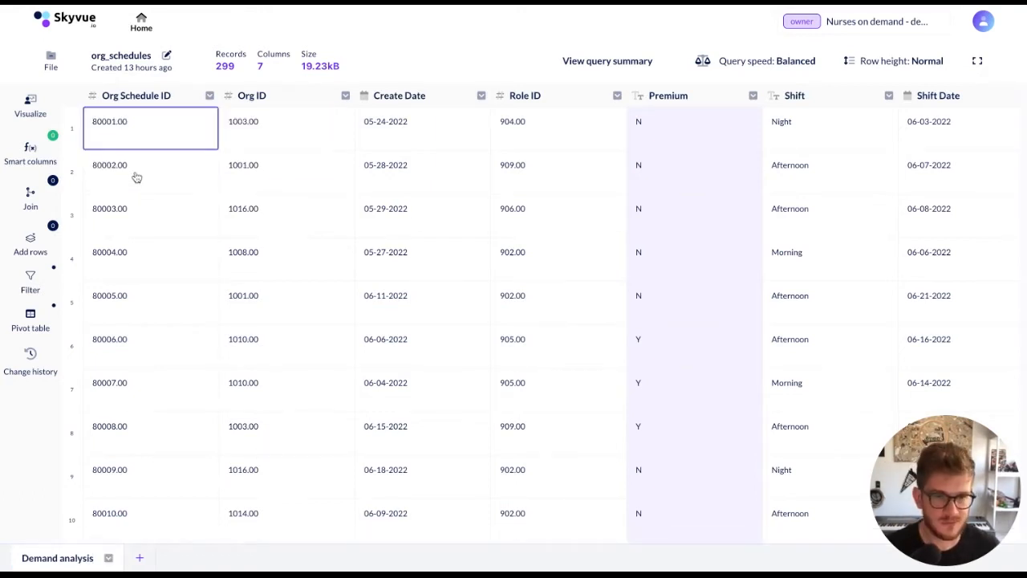
# Open the join settings and set the table's row height to Short
pyautogui.click(30, 195)
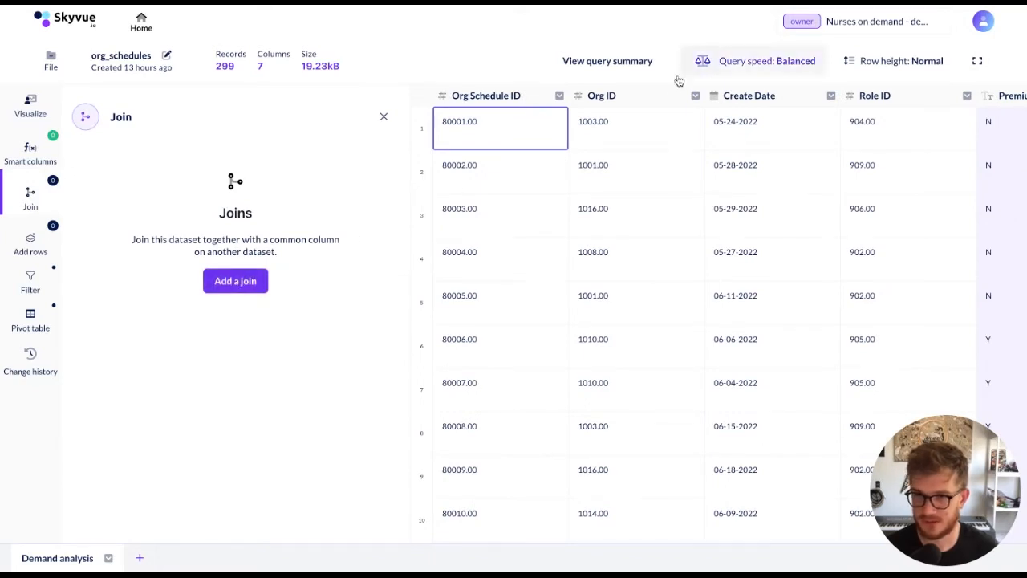
pyautogui.click(871, 60)
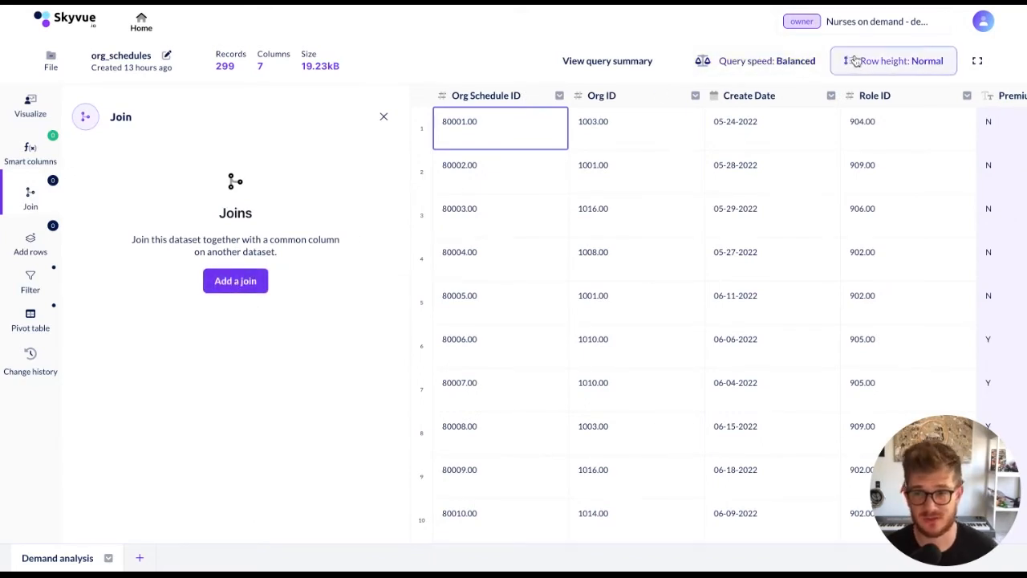
pyautogui.click(891, 138)
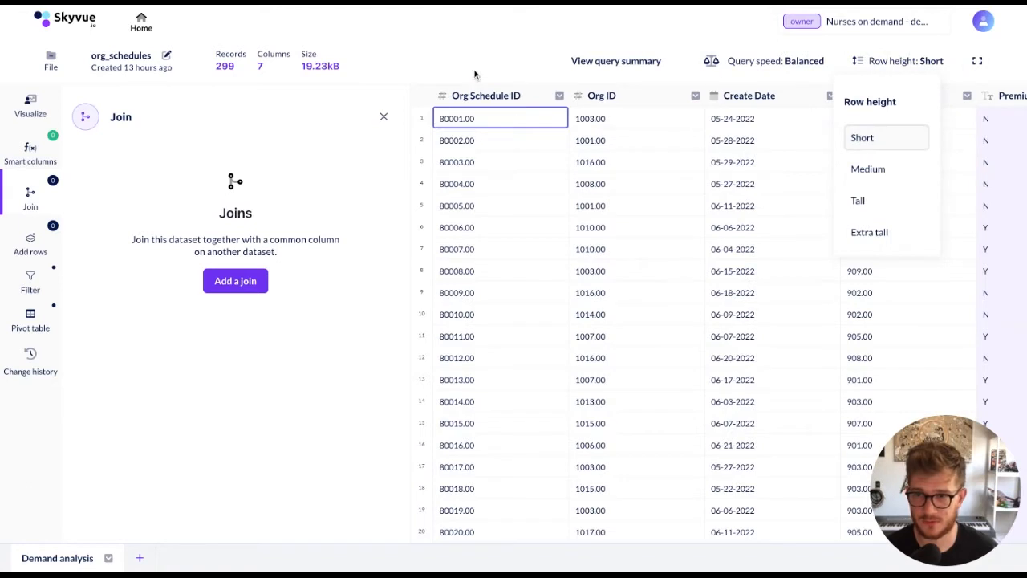
# Set the column height of the Org ID column to Medium
pyautogui.click(693, 95)
pyautogui.moveTo(779, 246)
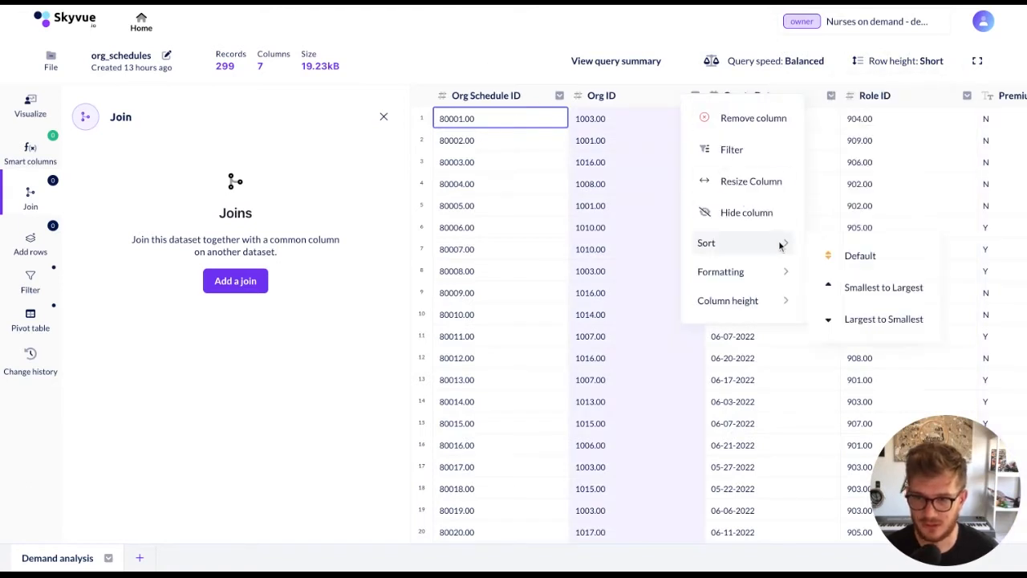
pyautogui.moveTo(775, 280)
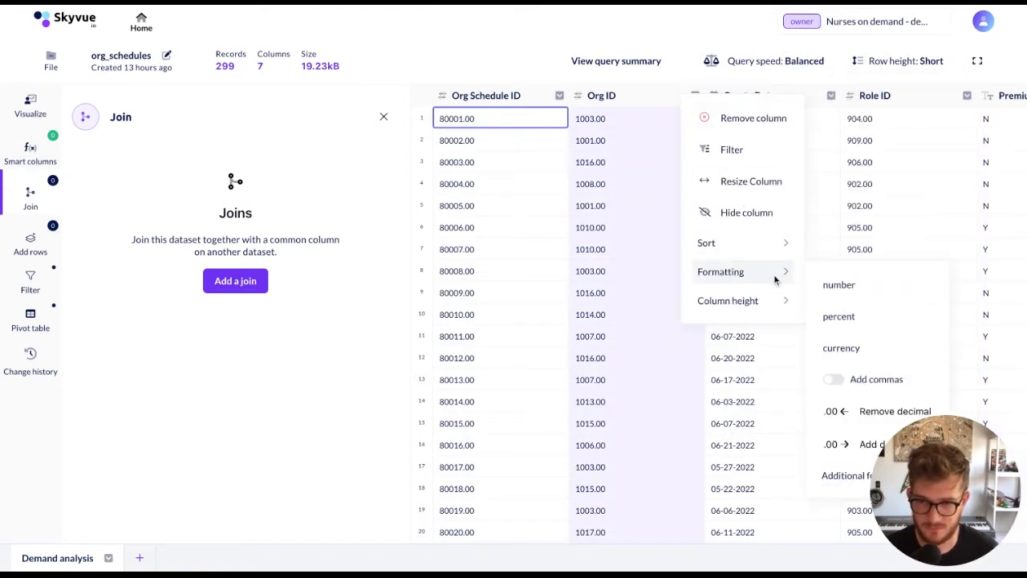
pyautogui.moveTo(800, 300)
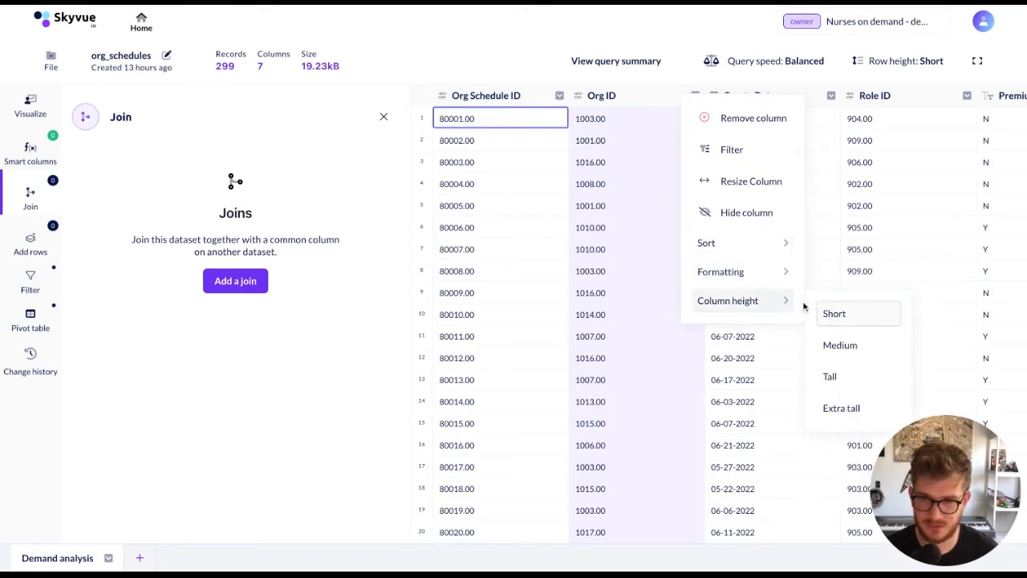
pyautogui.click(849, 346)
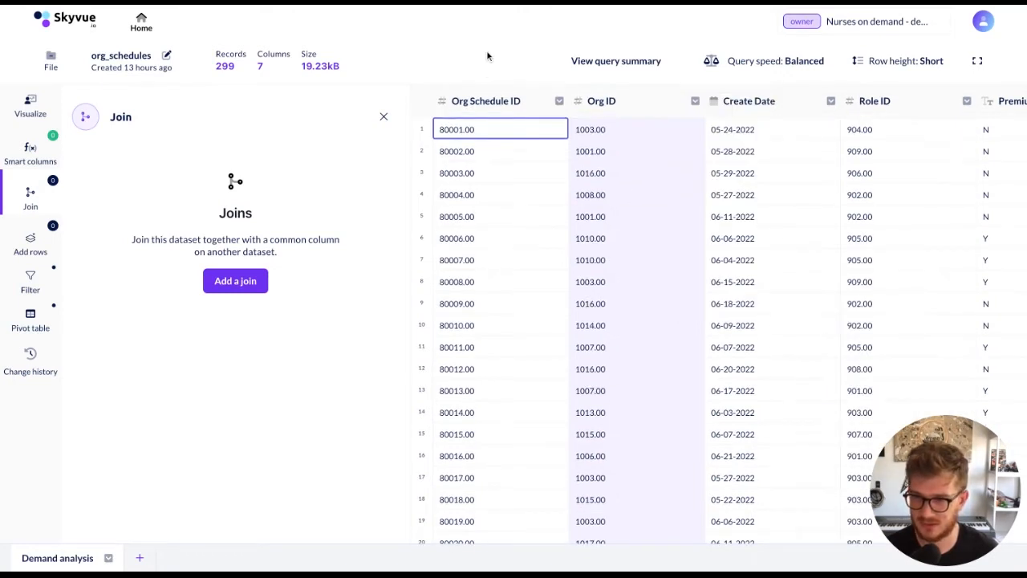
# Add a join titled "Orgs" using the organizations dataset and select its view to join on
pyautogui.click(239, 287)
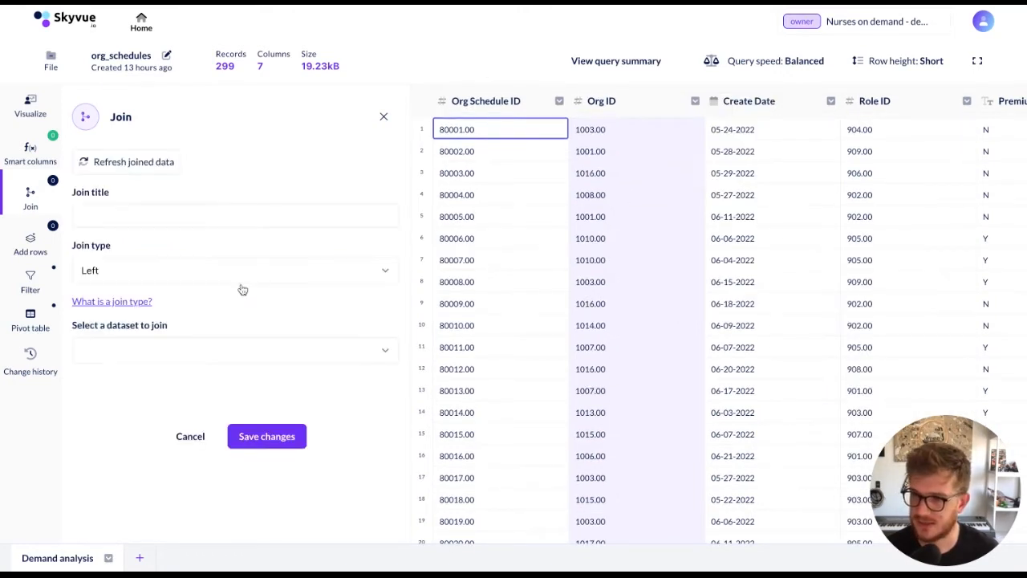
pyautogui.click(187, 211)
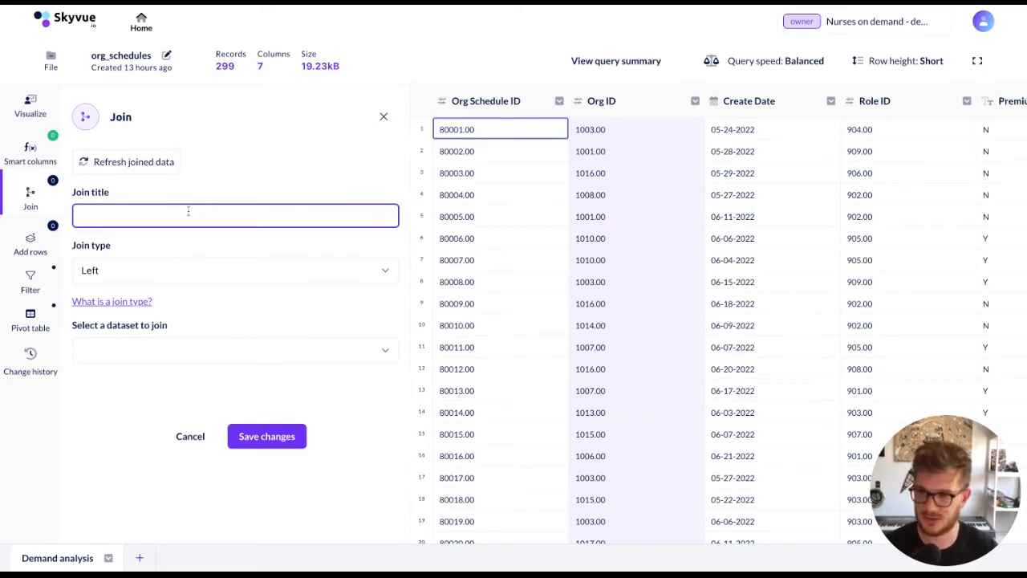
pyautogui.write('Orgs')
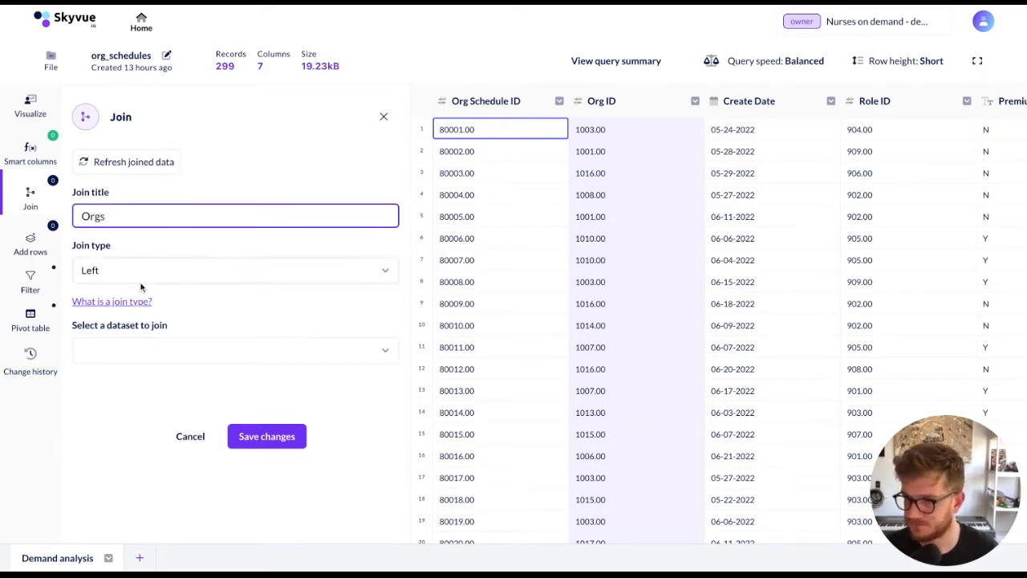
pyautogui.click(157, 341)
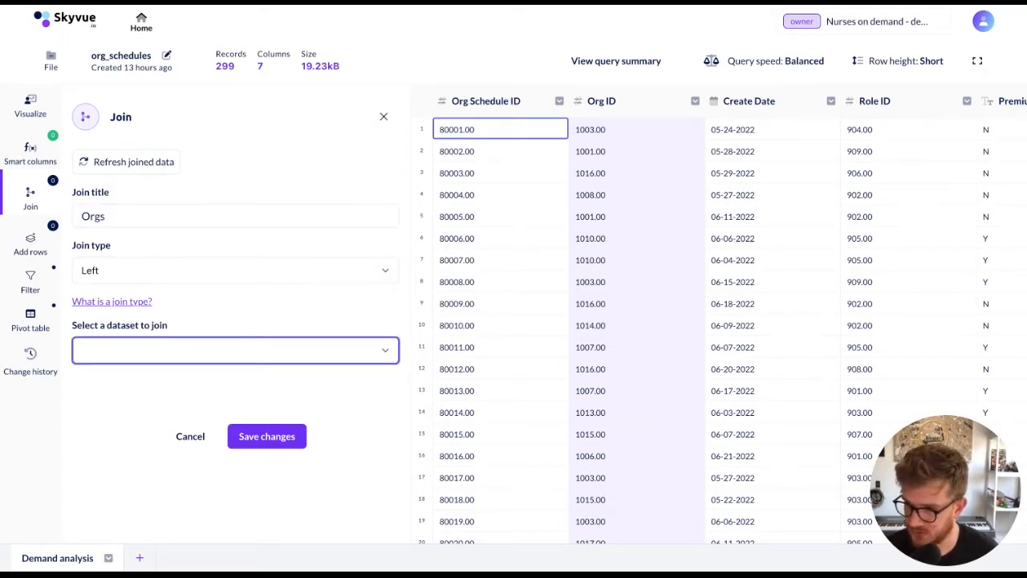
pyautogui.click(140, 413)
pyautogui.scroll(-1, 164, 389)
pyautogui.click(158, 405)
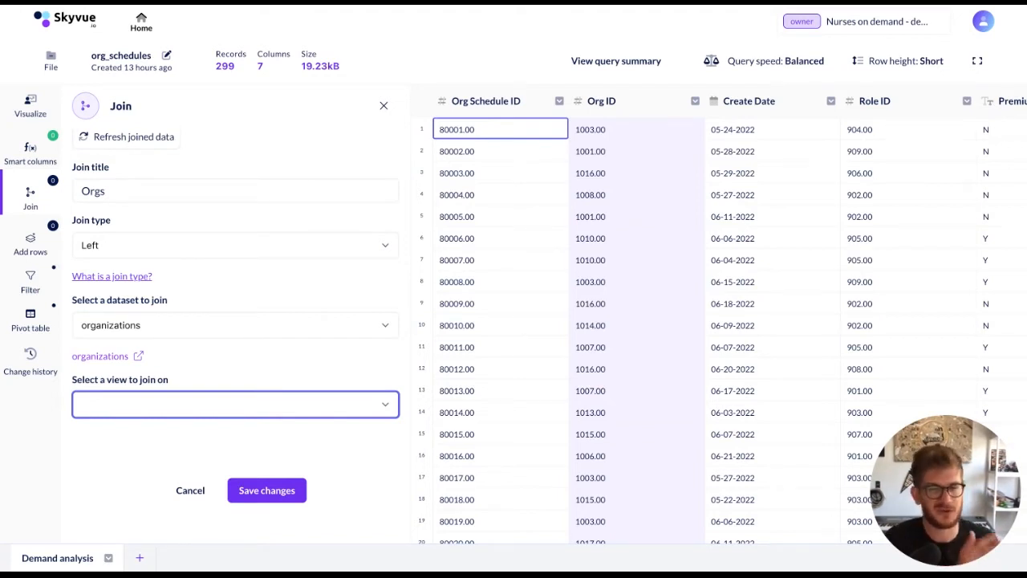
pyautogui.click(166, 404)
# Set the join condition to match Org ID in org_schedules with Org ID in organizations
pyautogui.scroll(-1, 176, 378)
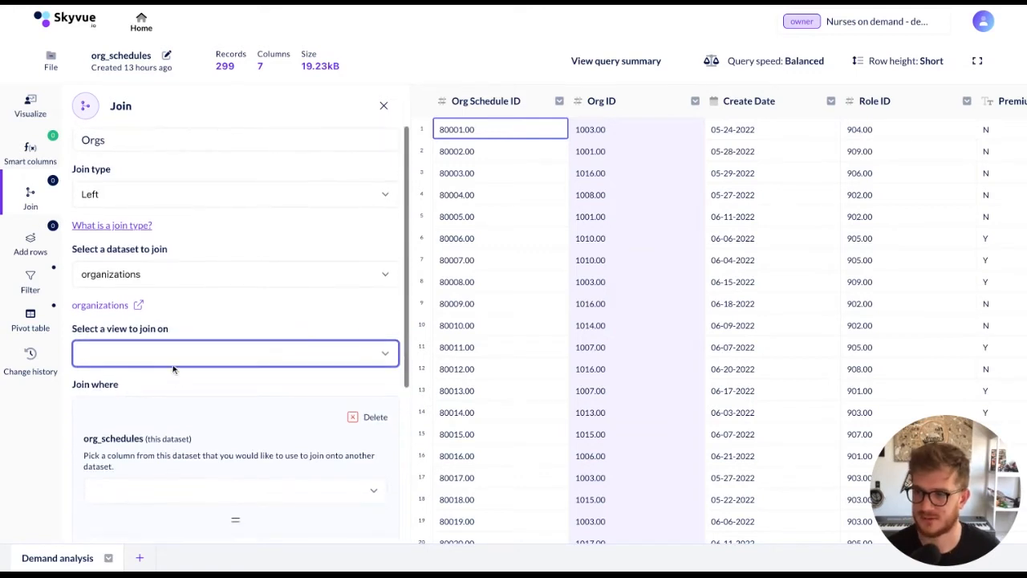
pyautogui.scroll(-2, 174, 367)
pyautogui.scroll(-3, 193, 281)
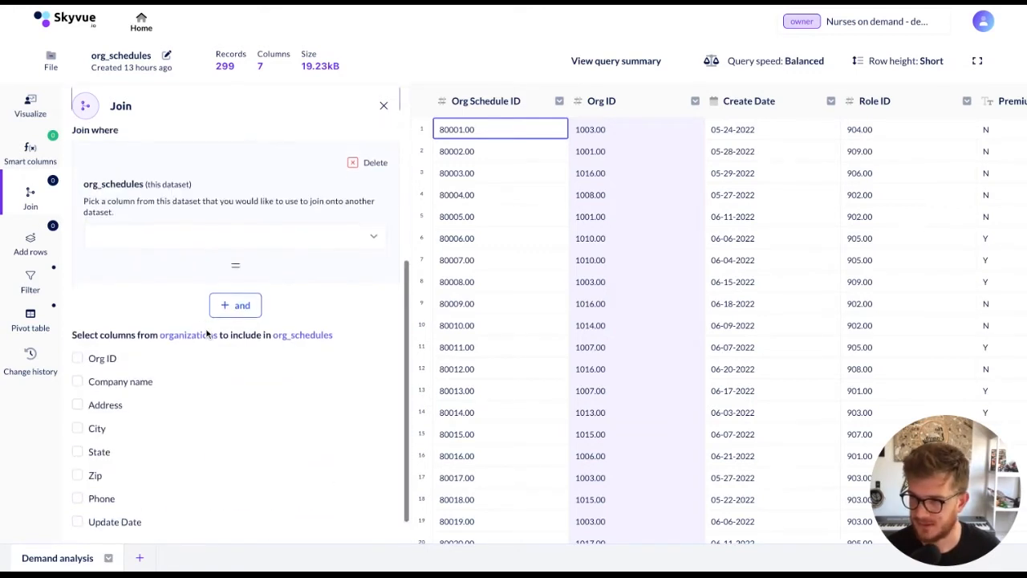
pyautogui.scroll(1, 248, 172)
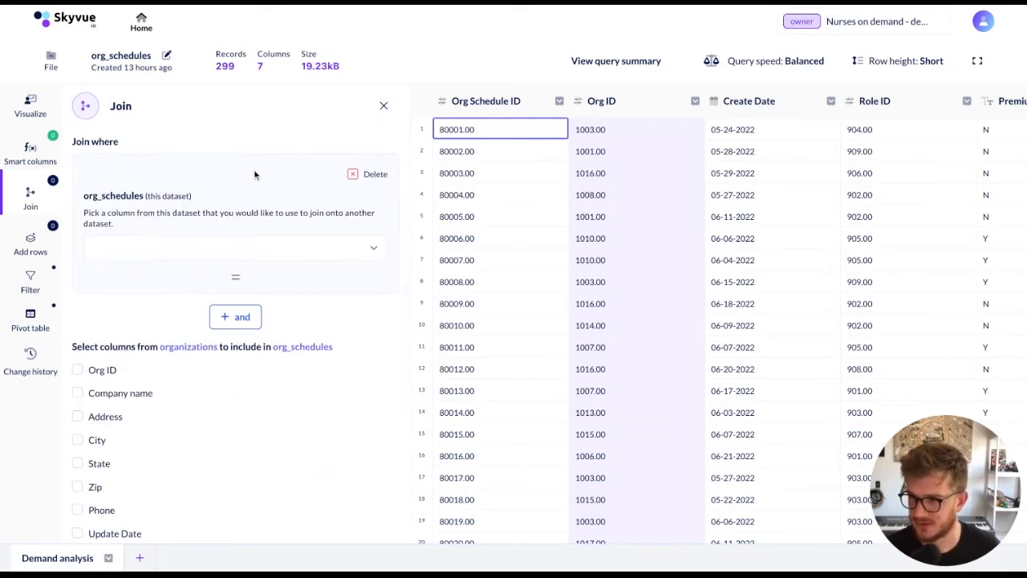
pyautogui.click(199, 244)
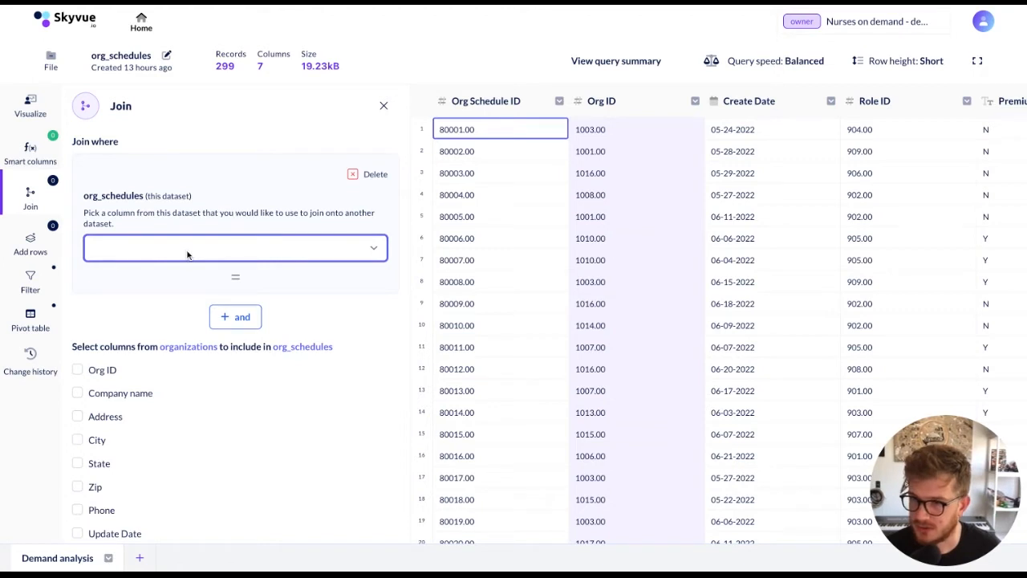
pyautogui.click(188, 284)
pyautogui.scroll(-1, 191, 375)
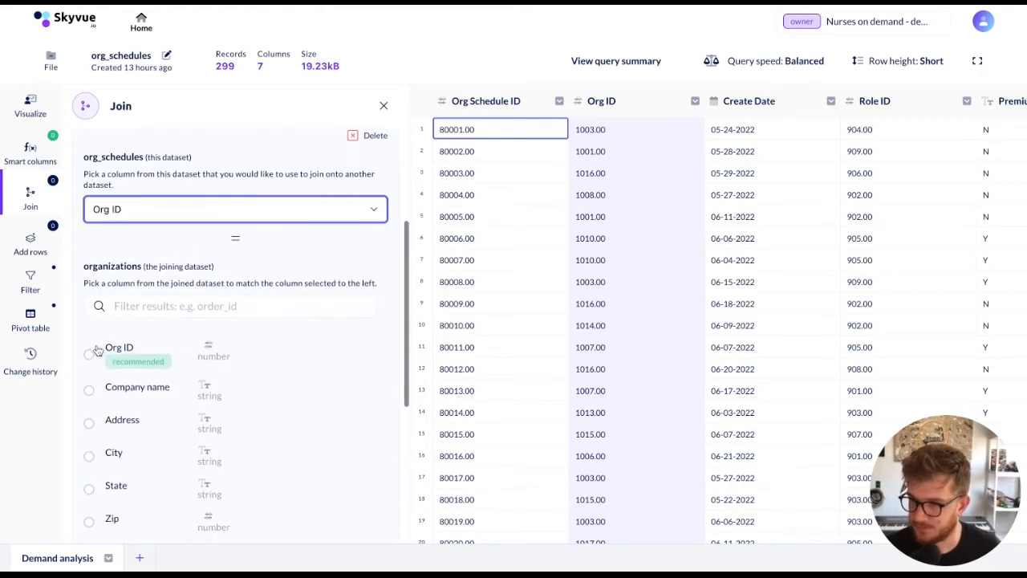
pyautogui.scroll(-1, 158, 436)
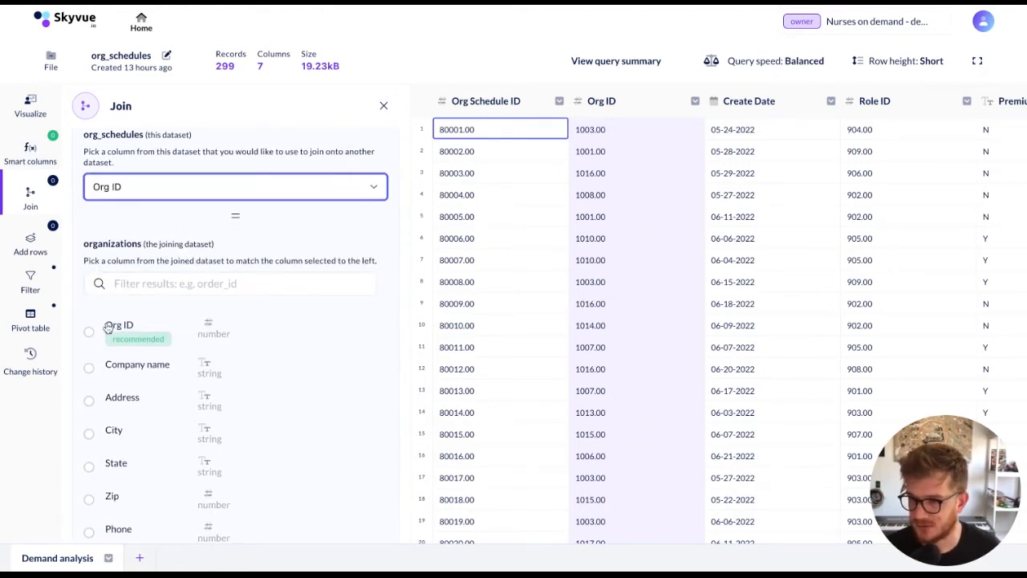
pyautogui.scroll(-1, 109, 328)
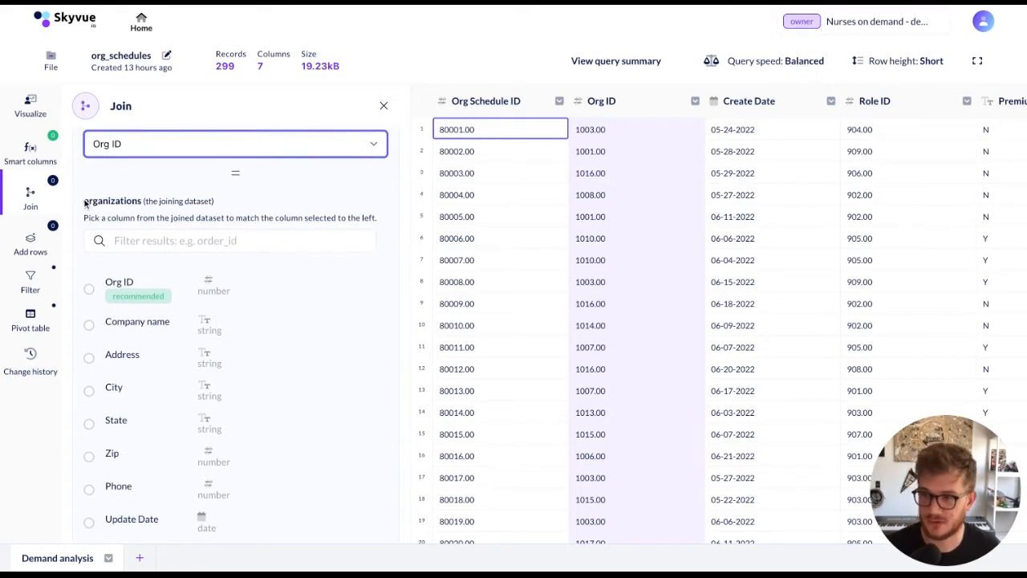
pyautogui.click(120, 287)
# Include the organizations Zip column in org_schedules with the column alias "org zip"
pyautogui.scroll(-5, 140, 313)
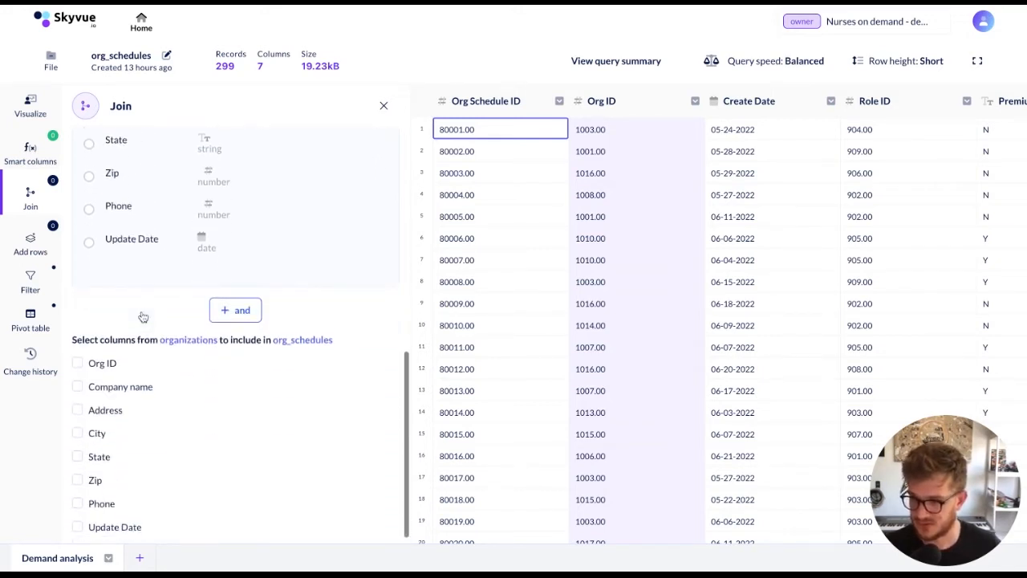
pyautogui.scroll(-2, 143, 317)
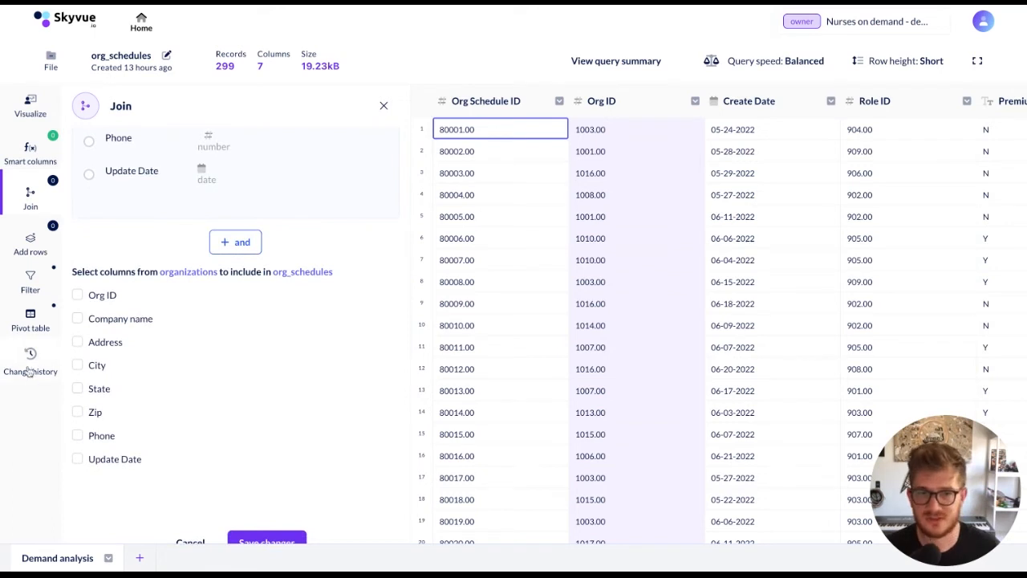
pyautogui.click(77, 411)
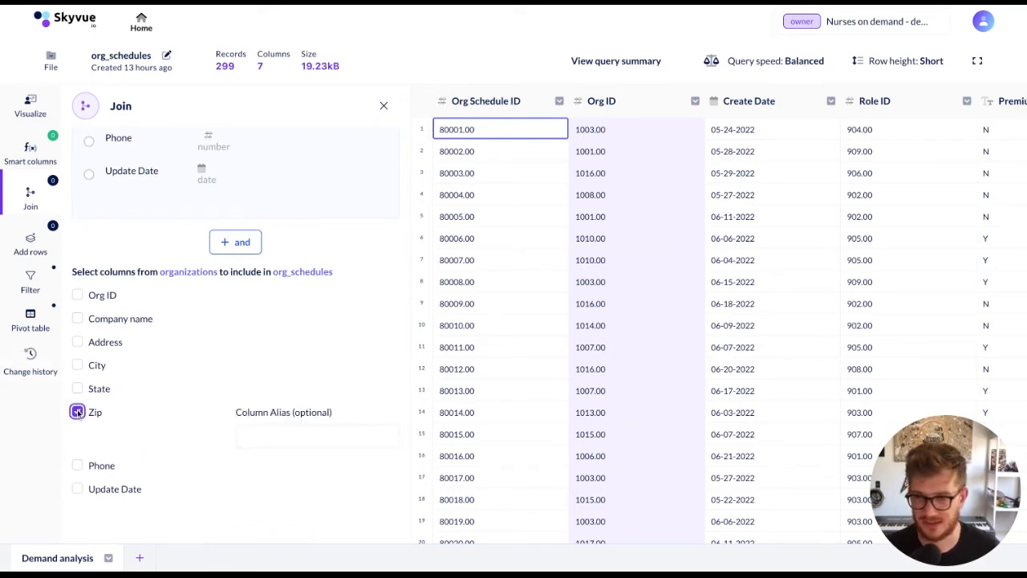
pyautogui.click(282, 433)
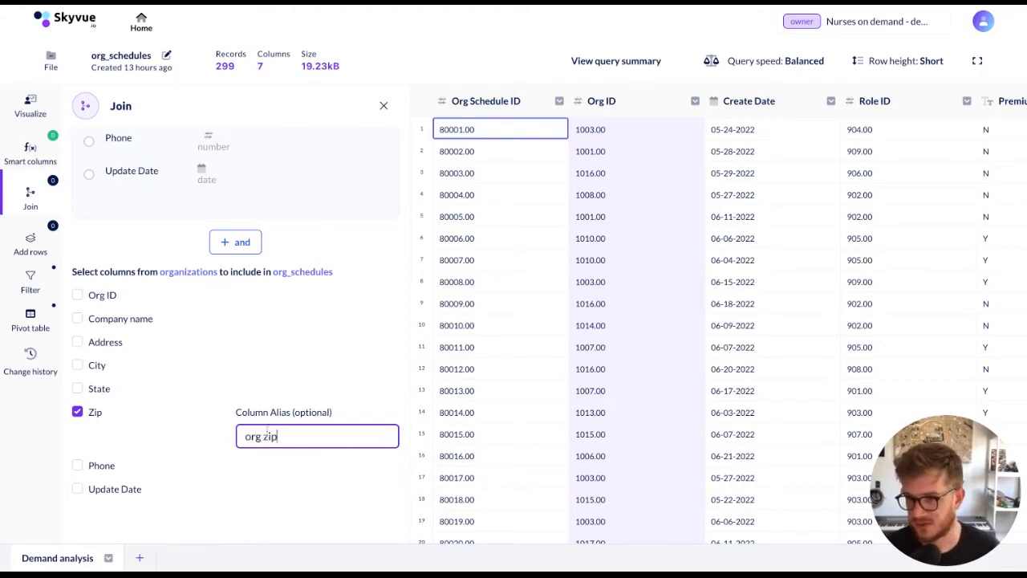
# Save the Orgs join and check the org zip column in the org_schedules table
pyautogui.scroll(-1, 181, 416)
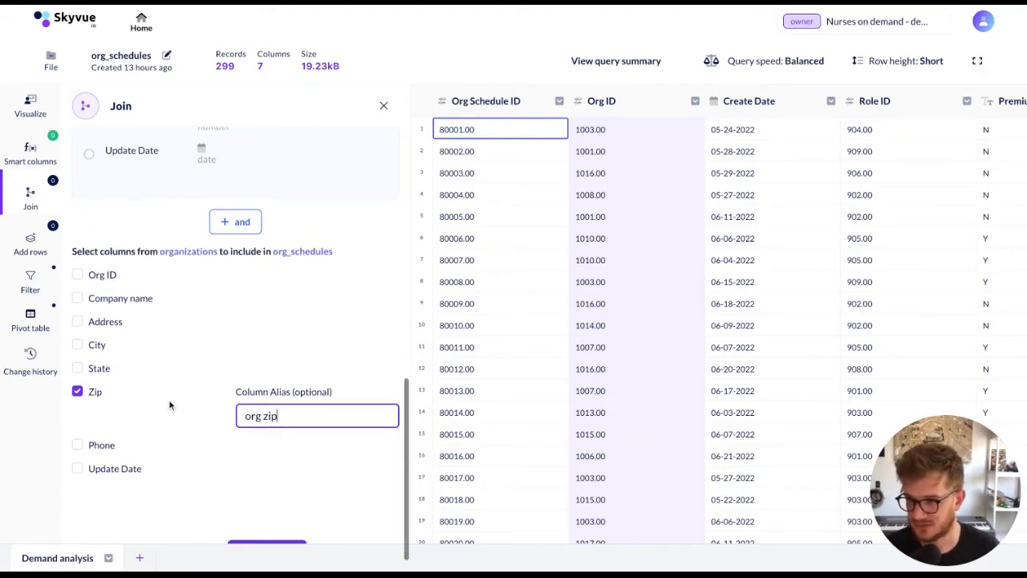
pyautogui.scroll(-1, 144, 403)
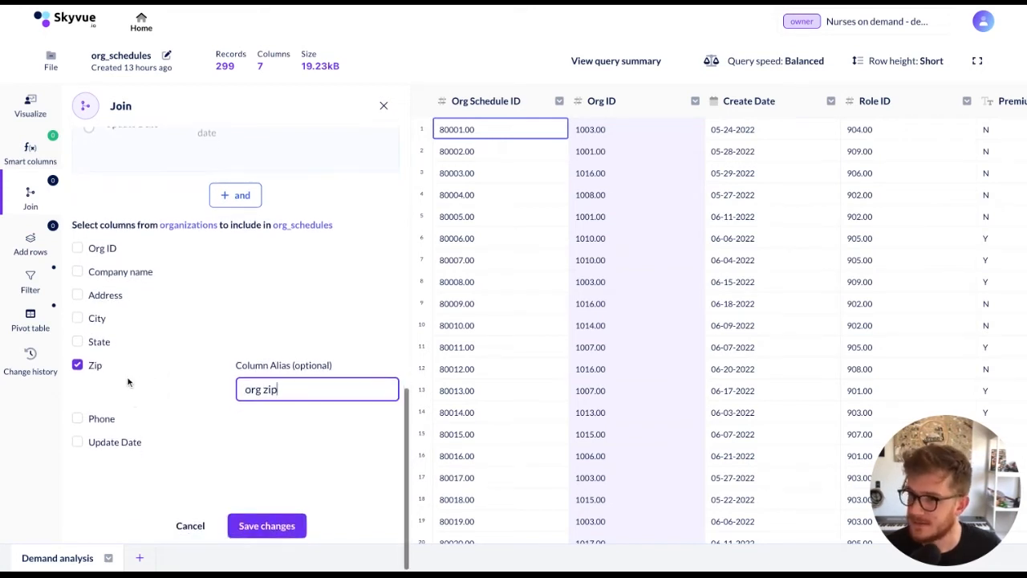
pyautogui.click(258, 523)
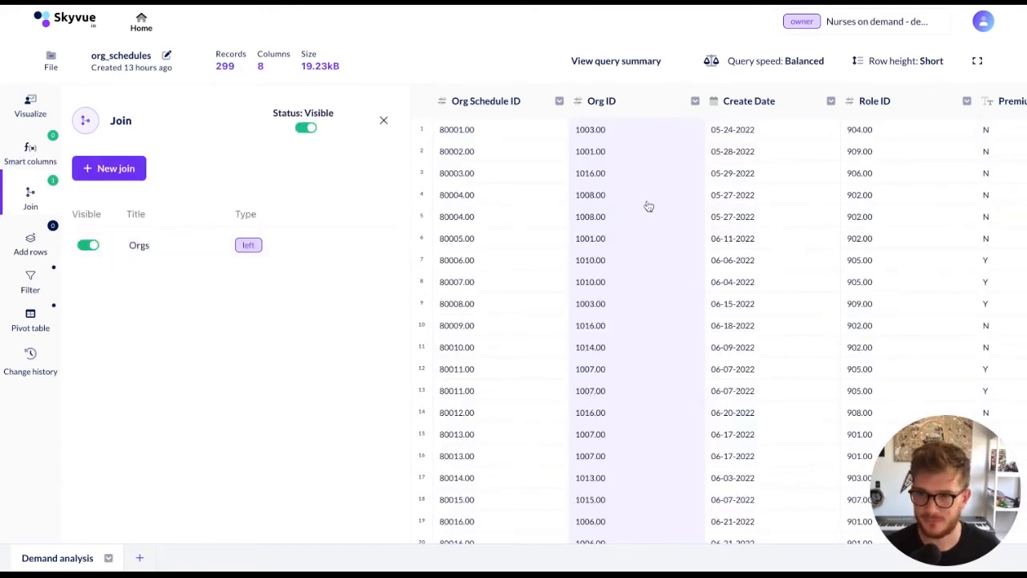
pyautogui.hscroll(4, 646, 206)
pyautogui.hscroll(5, 648, 206)
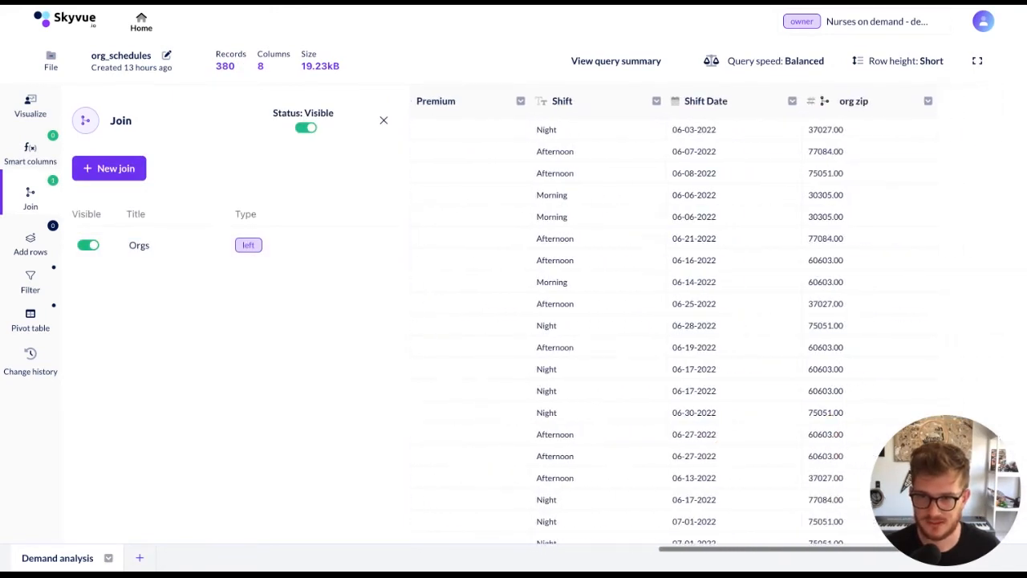
pyautogui.hscroll(-5, 562, 247)
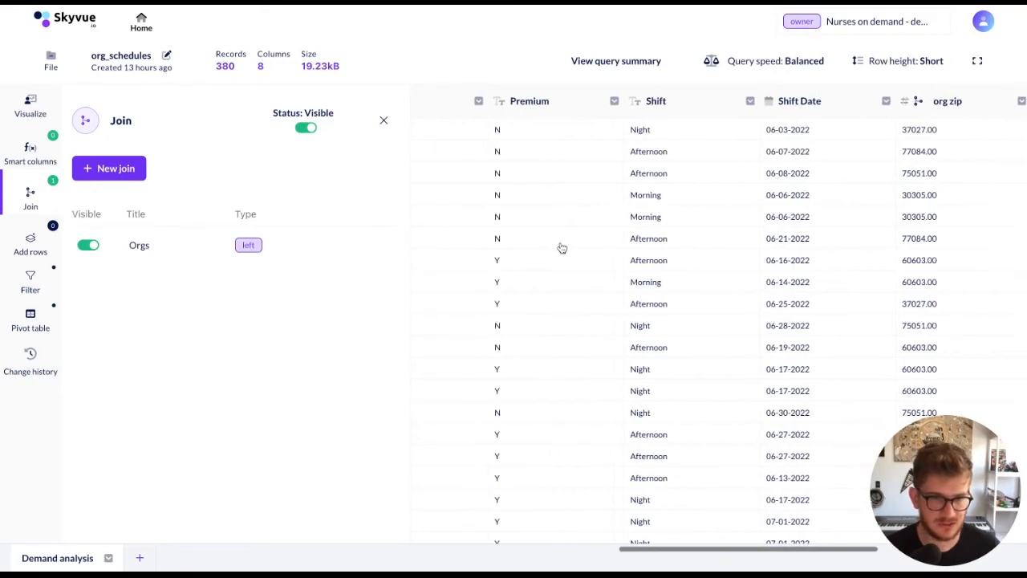
pyautogui.hscroll(-4, 562, 247)
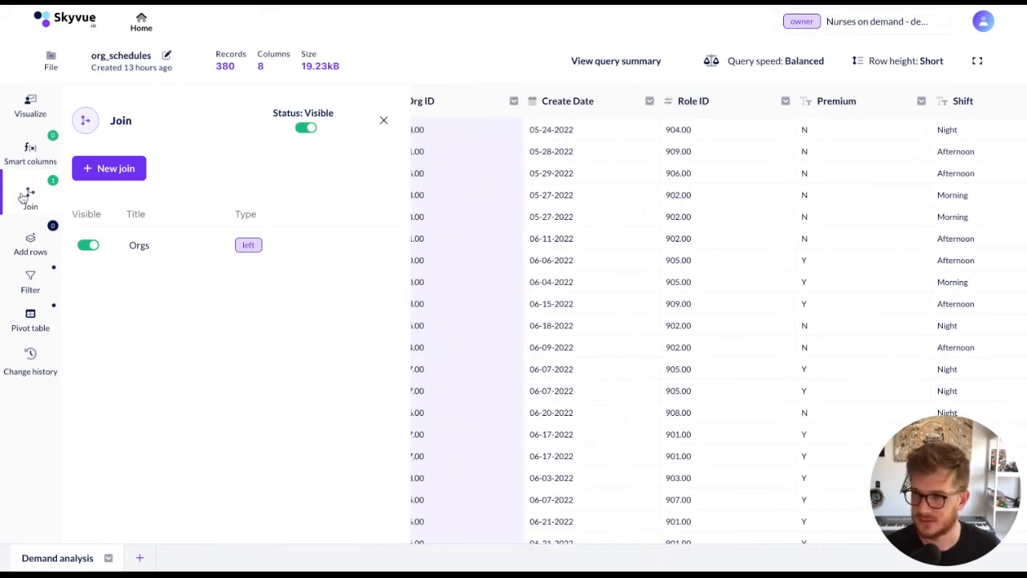
# Add a pivot table to org_schedules that groups the rows by org zip and Shift
pyautogui.click(32, 319)
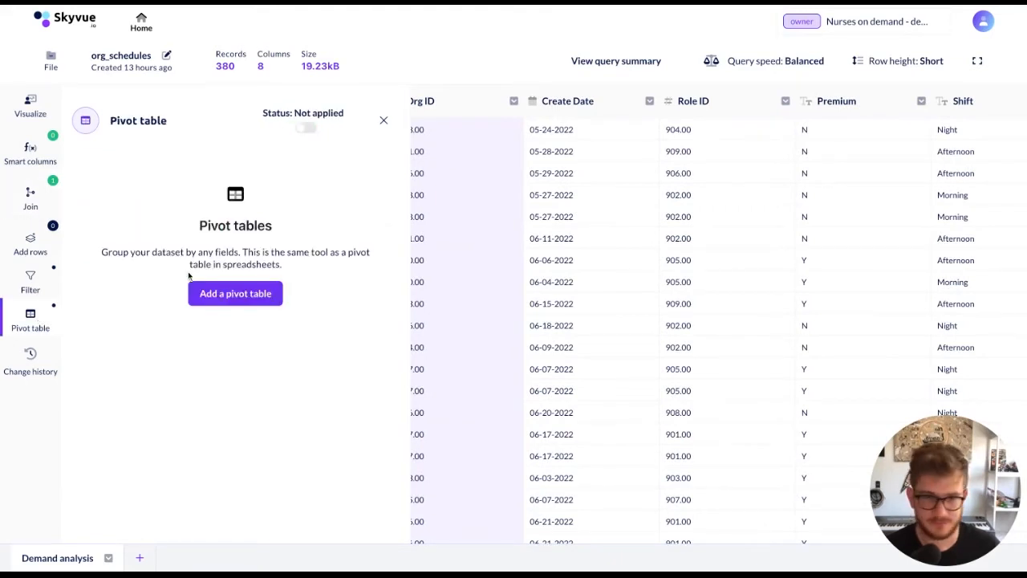
pyautogui.click(236, 293)
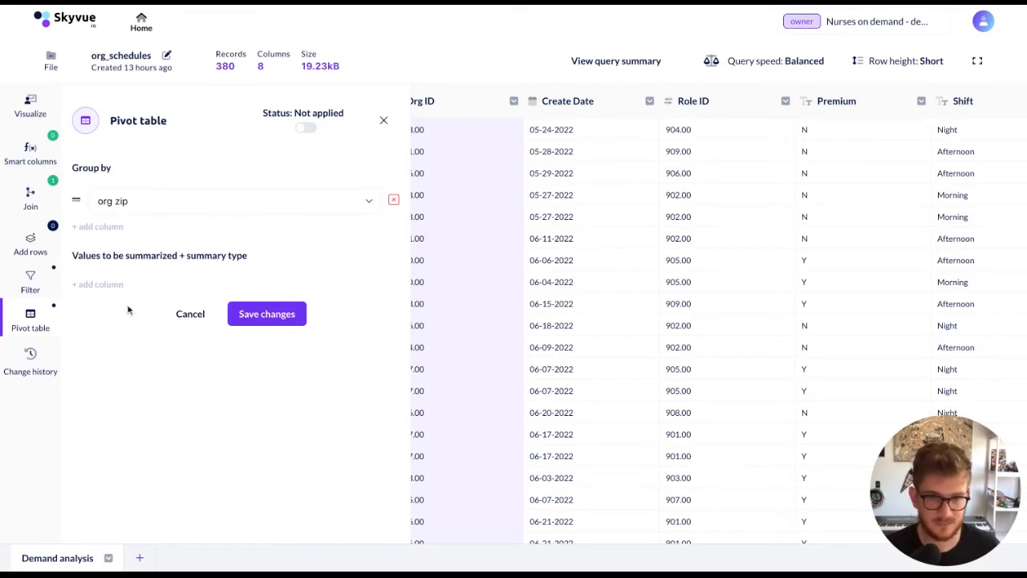
pyautogui.click(97, 227)
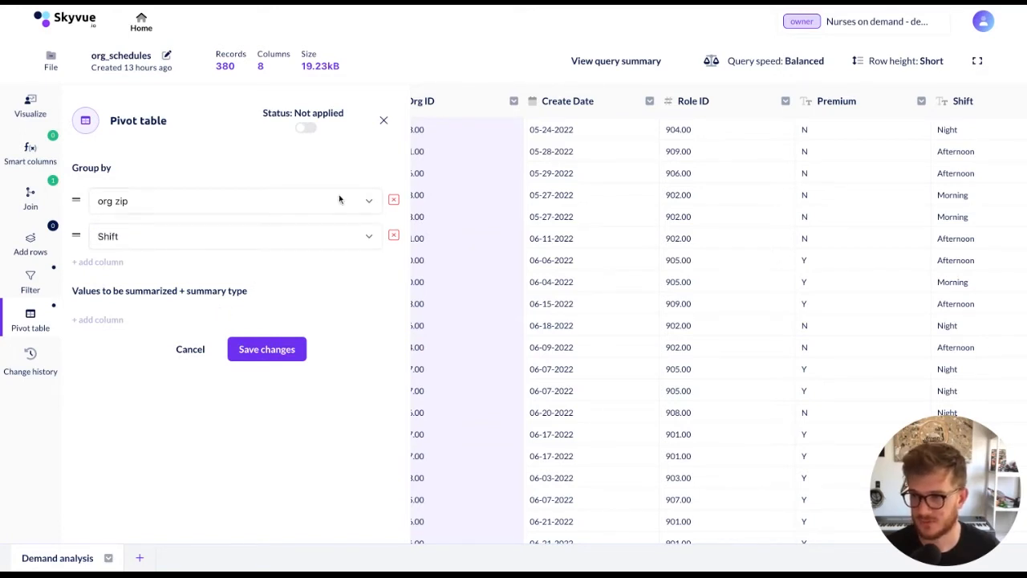
pyautogui.hscroll(1, 610, 275)
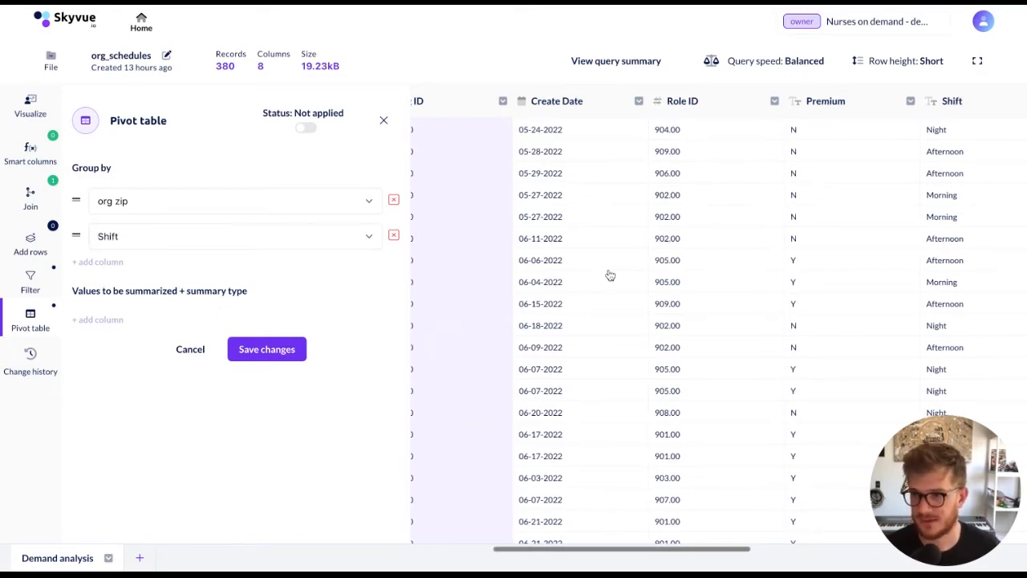
pyautogui.hscroll(1, 689, 208)
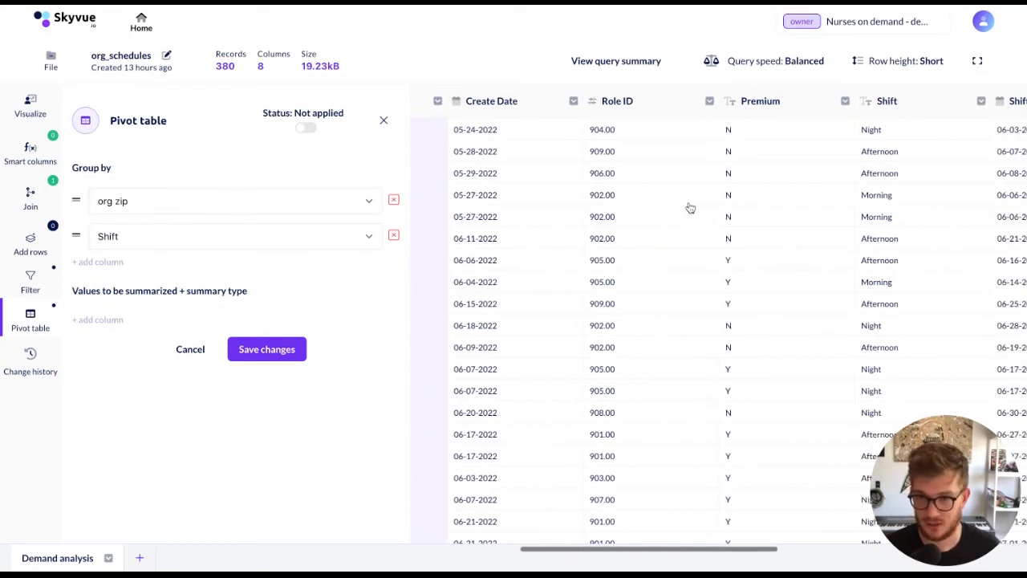
pyautogui.hscroll(3, 690, 208)
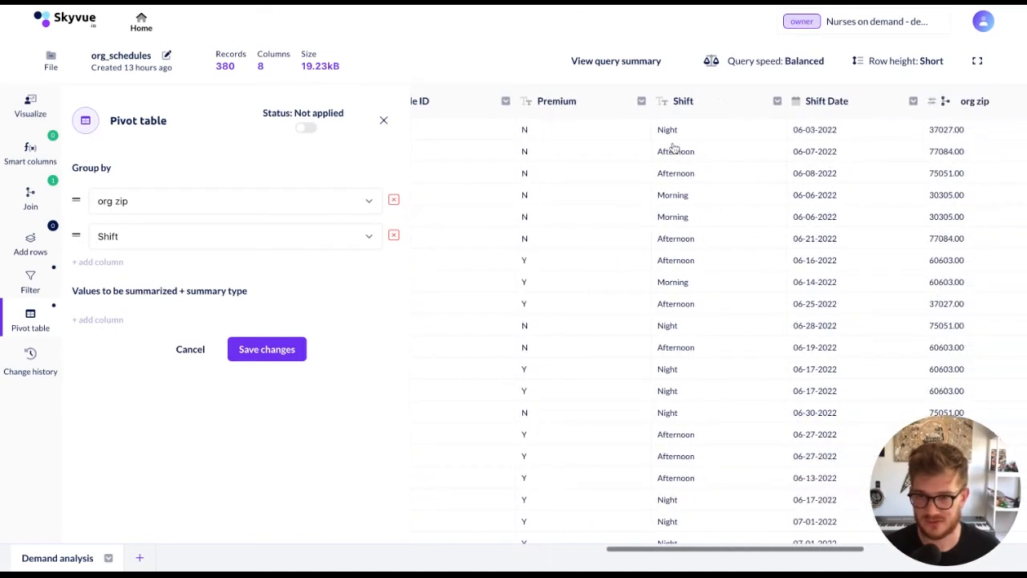
pyautogui.hscroll(1, 729, 142)
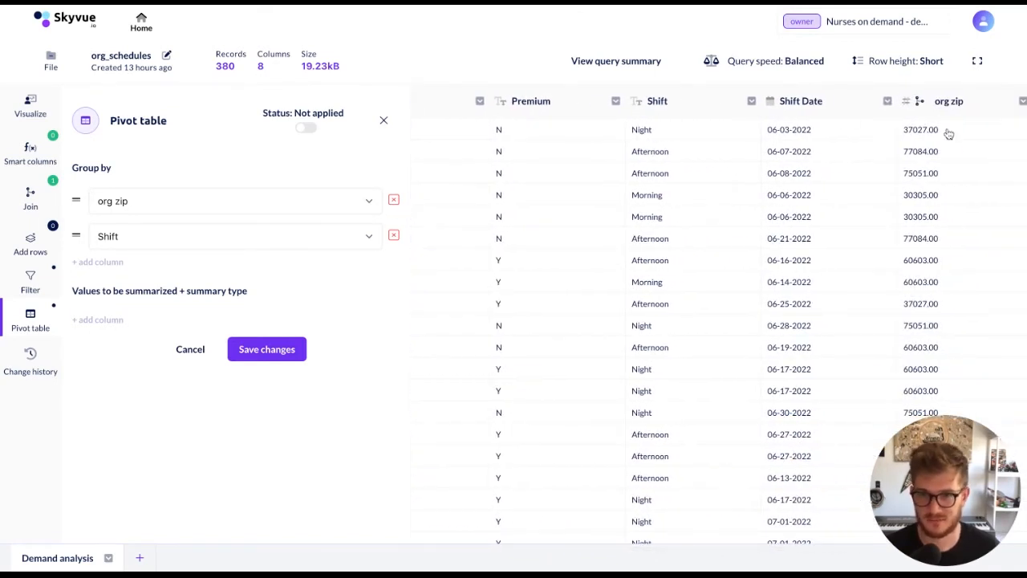
pyautogui.scroll(-1, 686, 252)
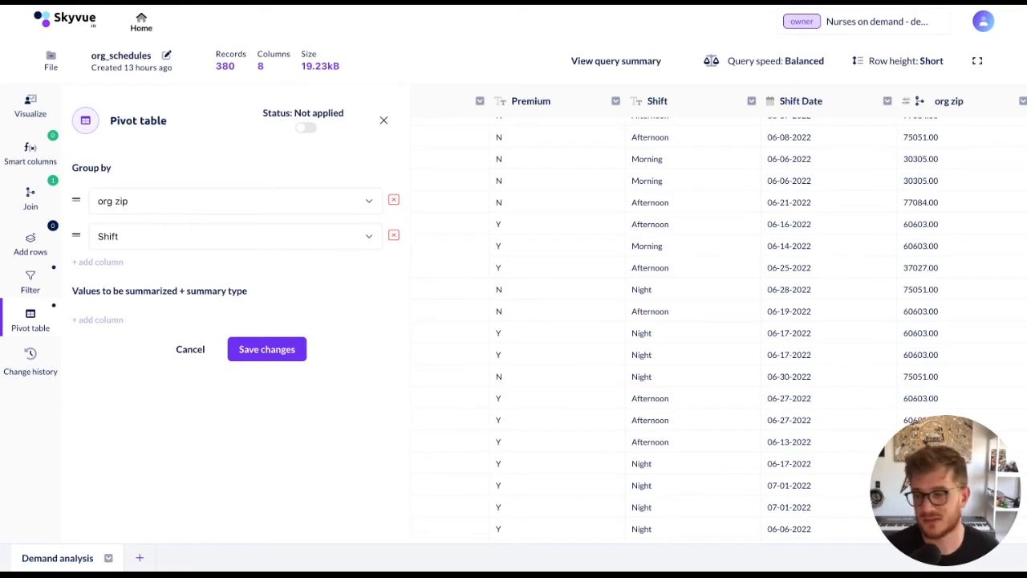
# Summarize Org Schedule ID by count with the alias "demand count" and save the pivot table
pyautogui.click(97, 319)
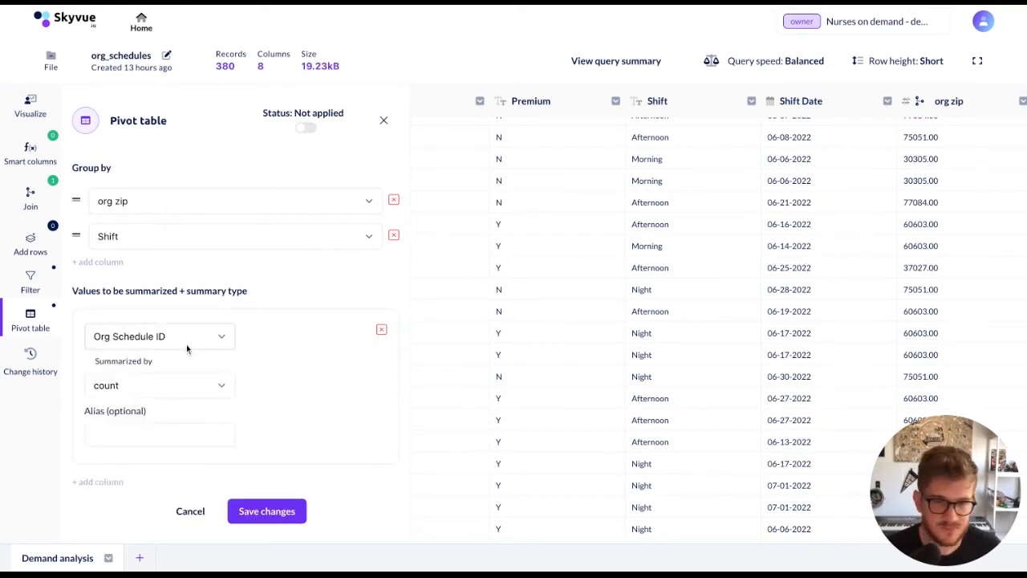
pyautogui.hscroll(-3, 472, 308)
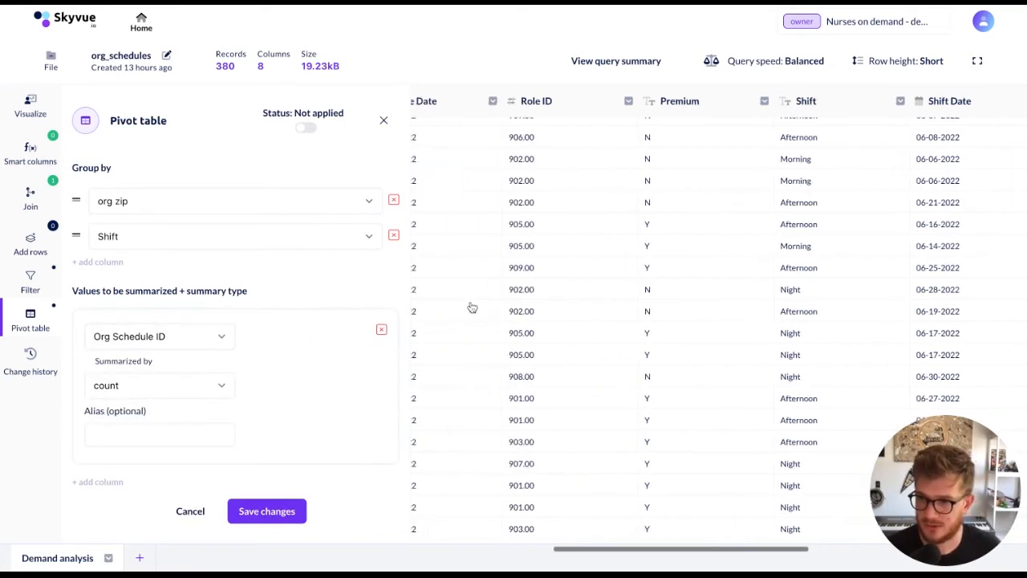
pyautogui.hscroll(-7, 471, 307)
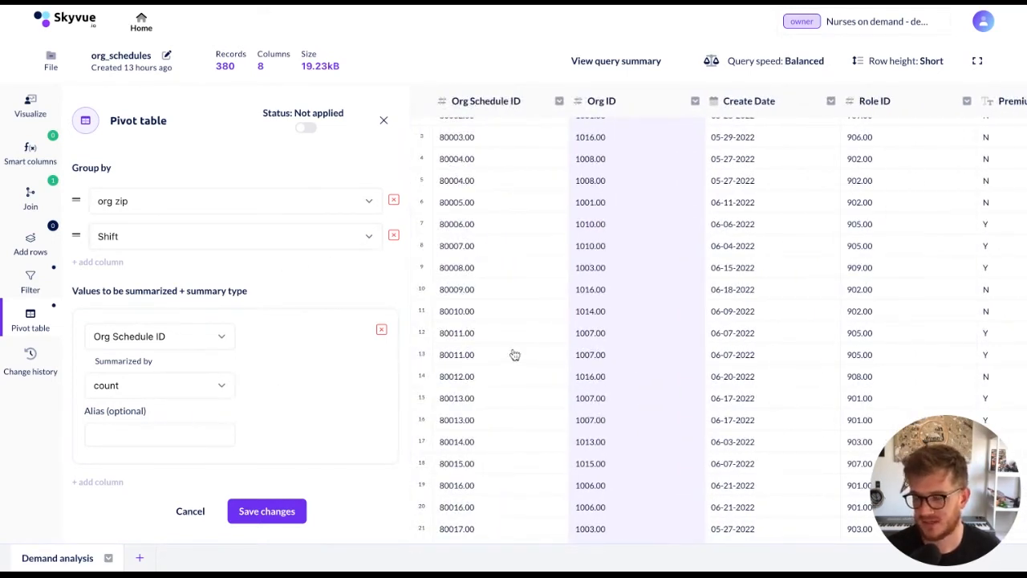
pyautogui.scroll(-1, 514, 355)
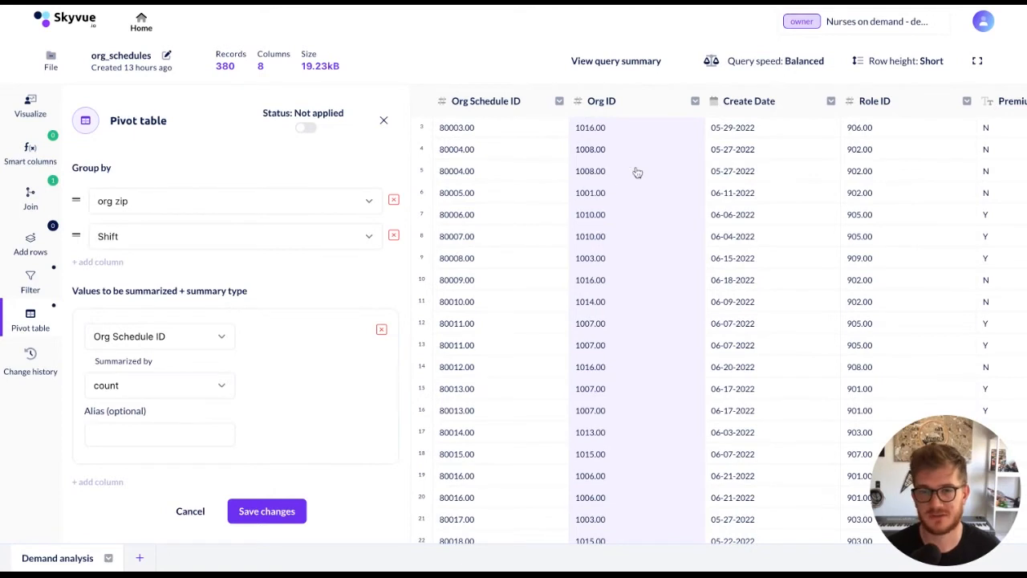
pyautogui.hscroll(5, 636, 171)
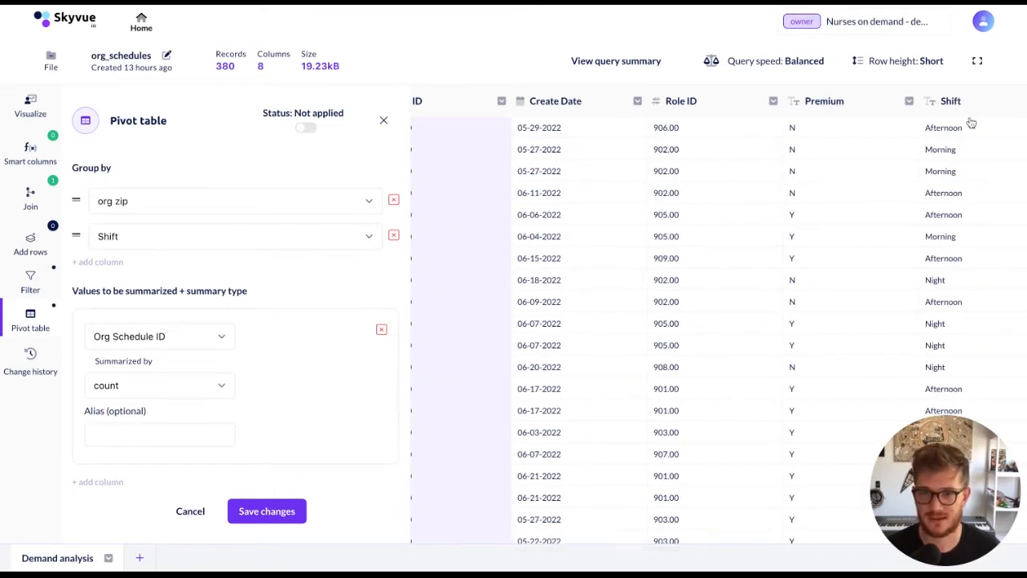
pyautogui.click(151, 436)
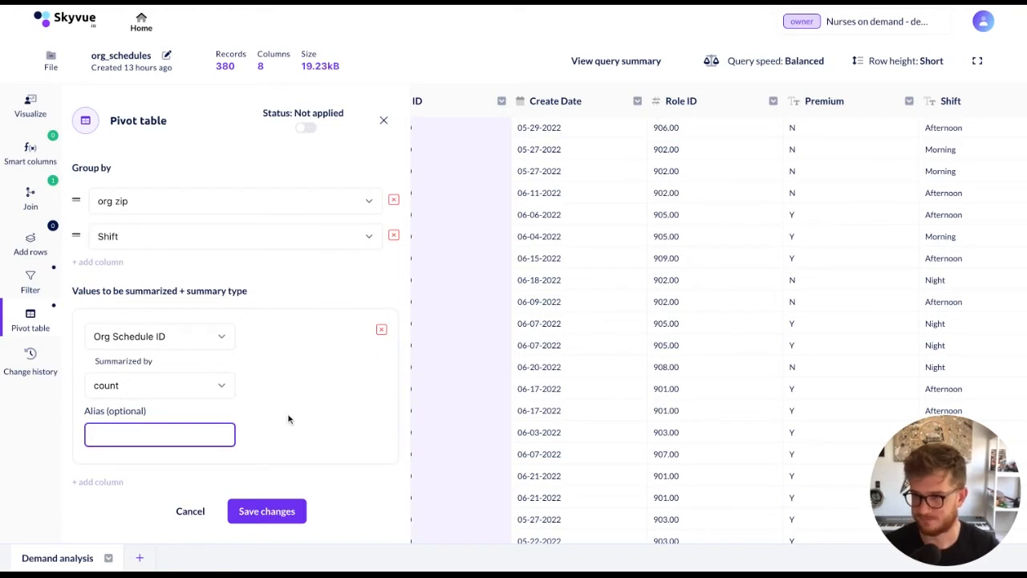
pyautogui.write('demand count')
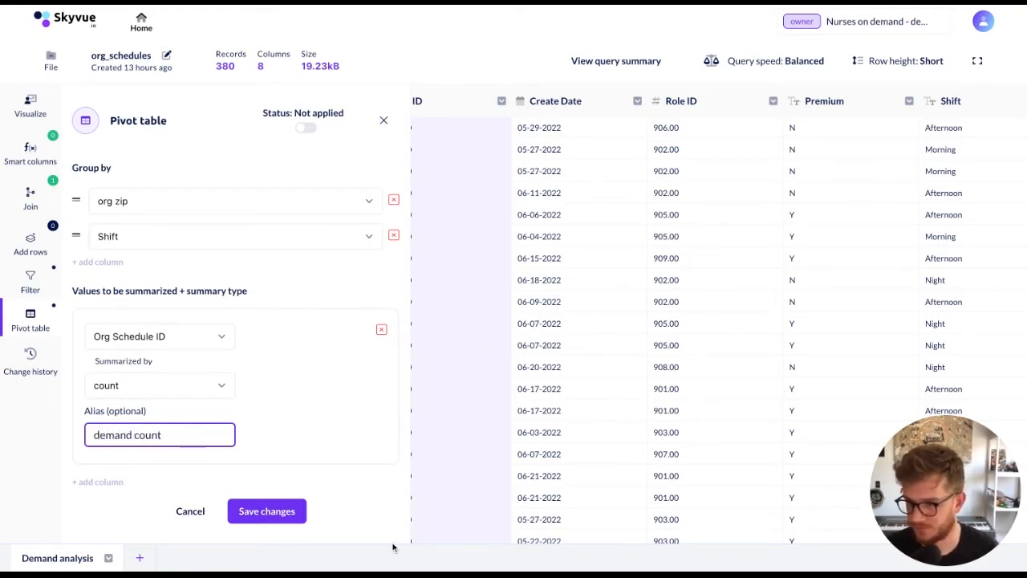
pyautogui.click(285, 518)
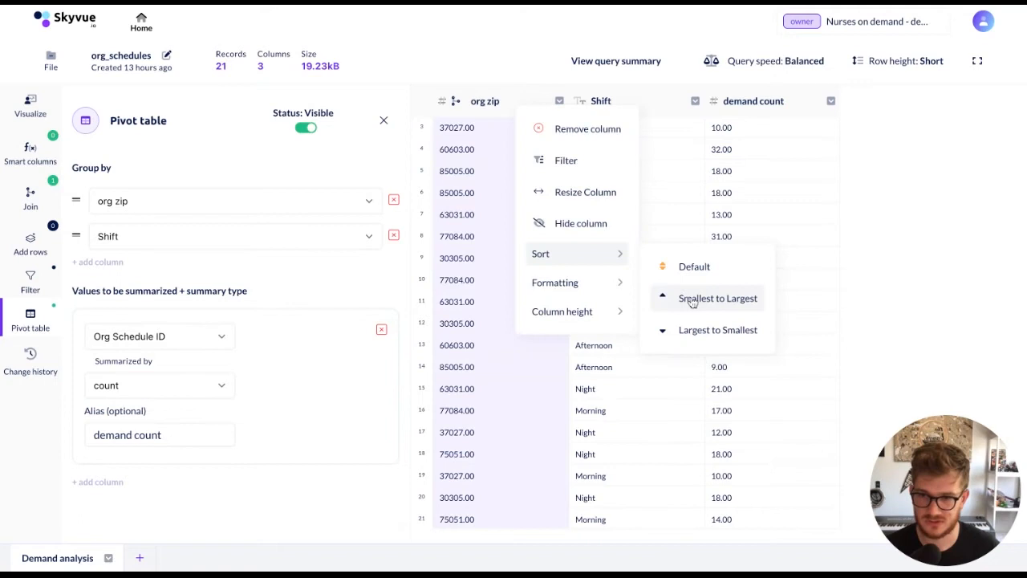
# Sort the pivoted rows by org zip in ascending order
pyautogui.click(691, 300)
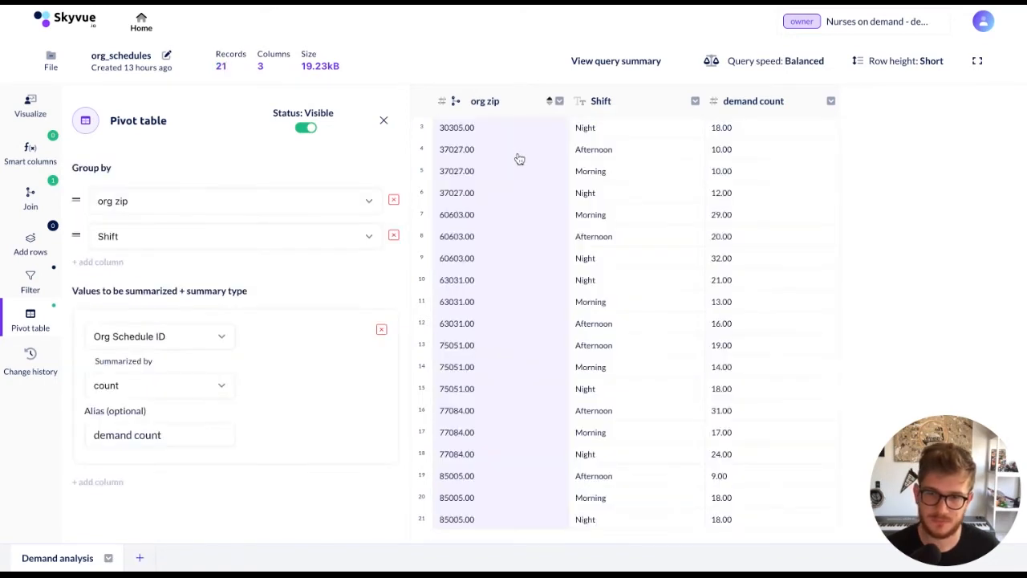
pyautogui.scroll(-1, 524, 359)
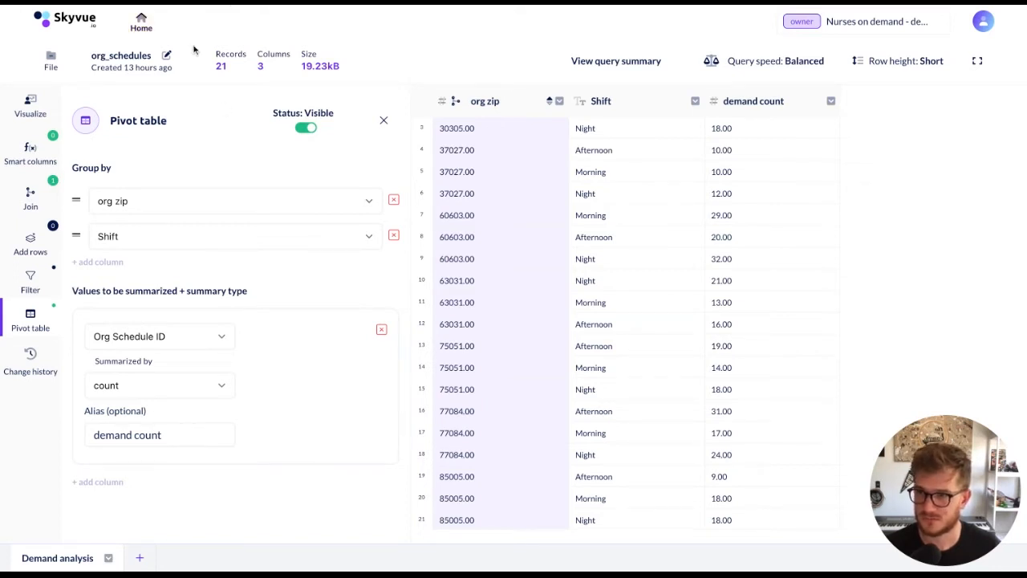
# Return to the dataset list, mark personnel_schedules as a favorite and open it
pyautogui.click(141, 25)
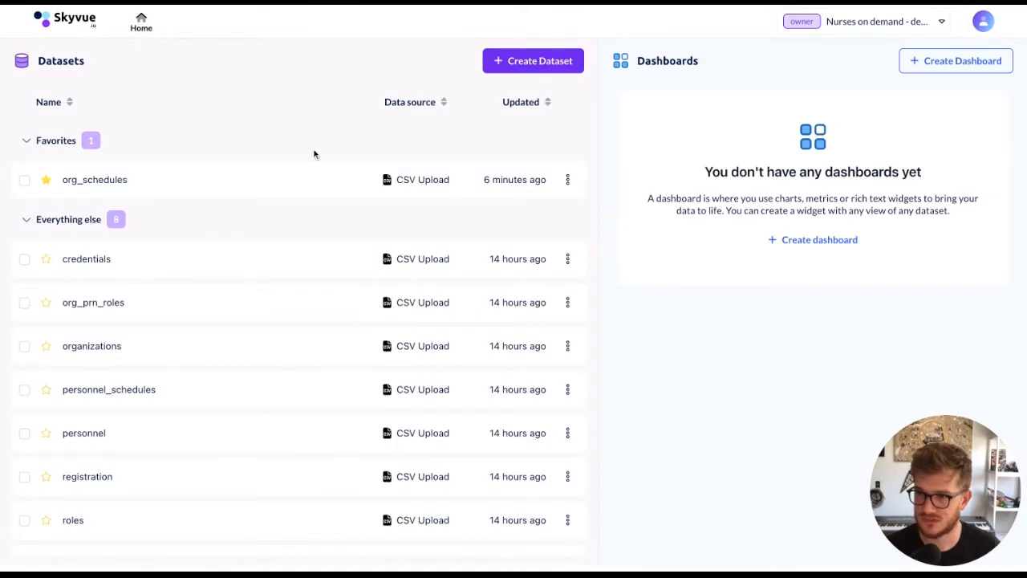
pyautogui.scroll(-2, 261, 298)
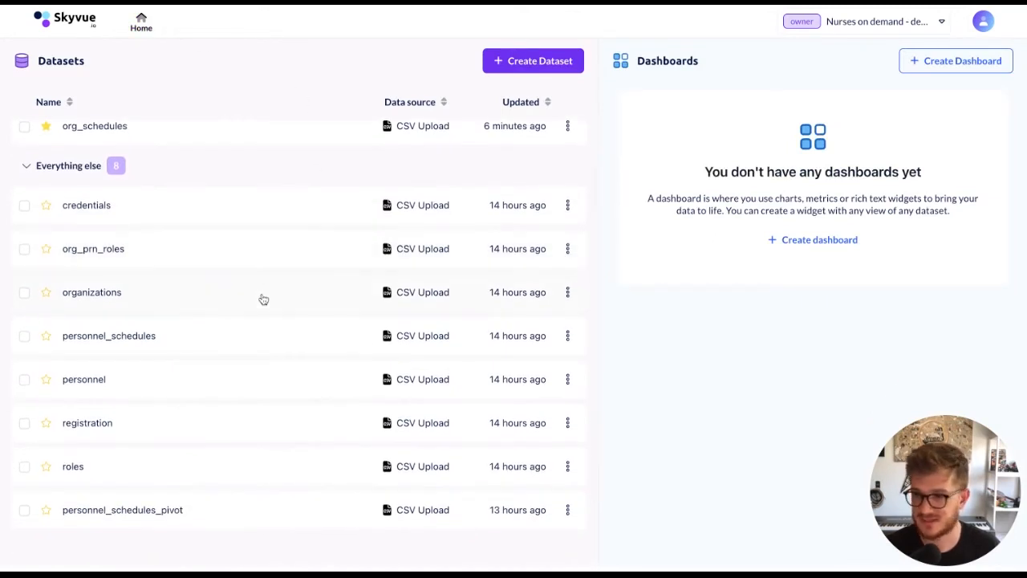
pyautogui.scroll(-1, 261, 297)
pyautogui.scroll(1, 261, 300)
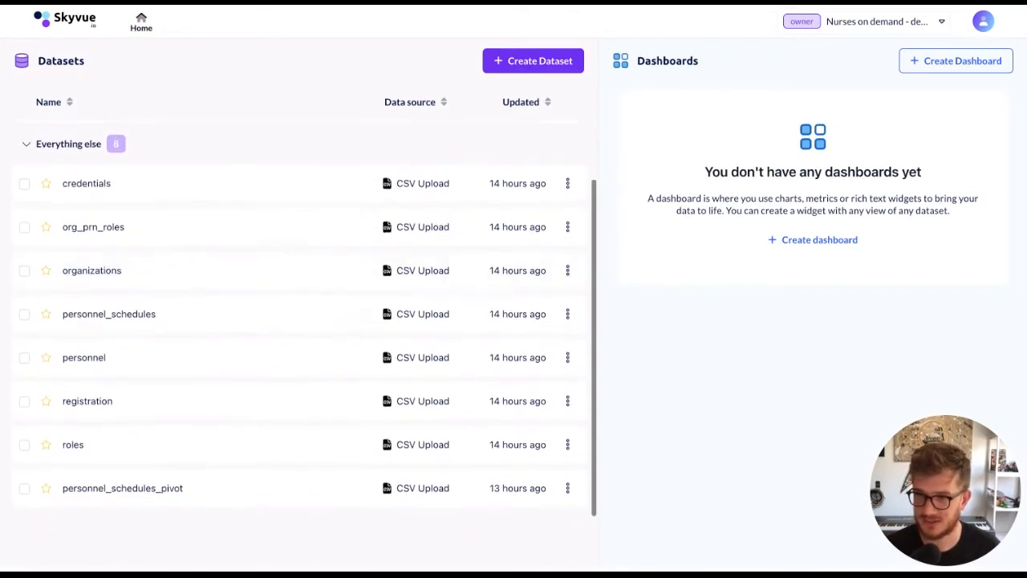
pyautogui.scroll(2, 71, 332)
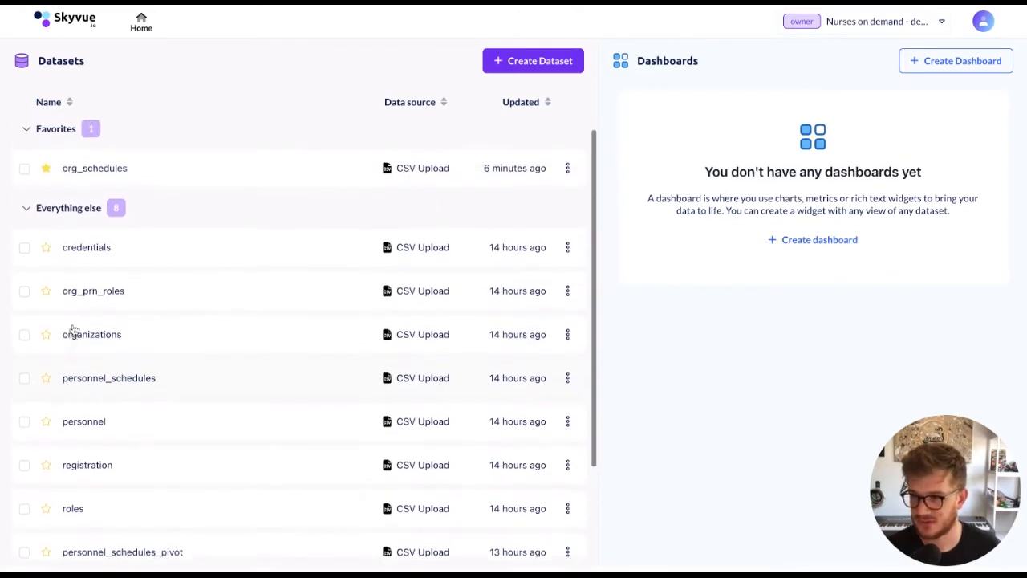
pyautogui.click(47, 389)
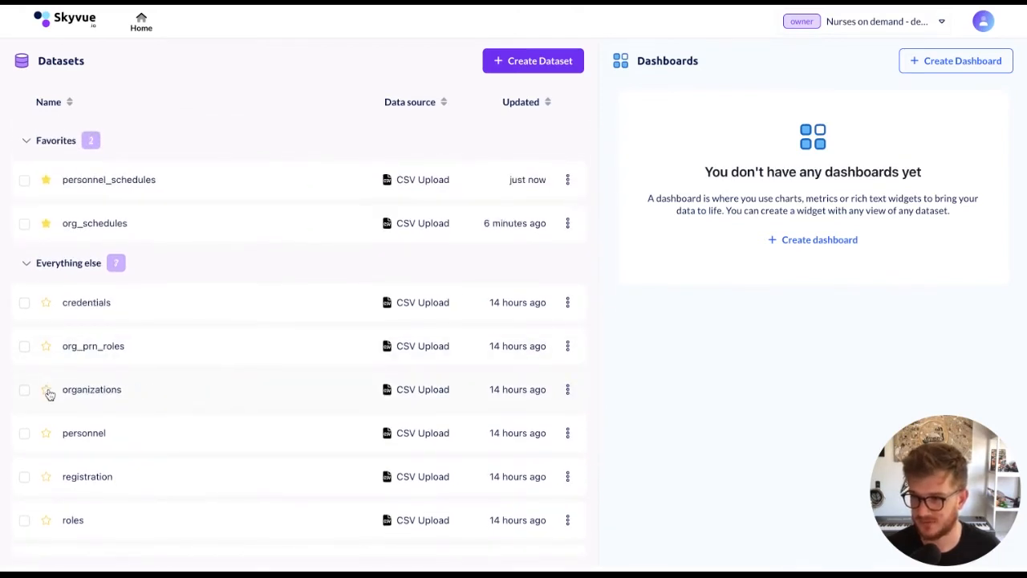
pyautogui.click(181, 193)
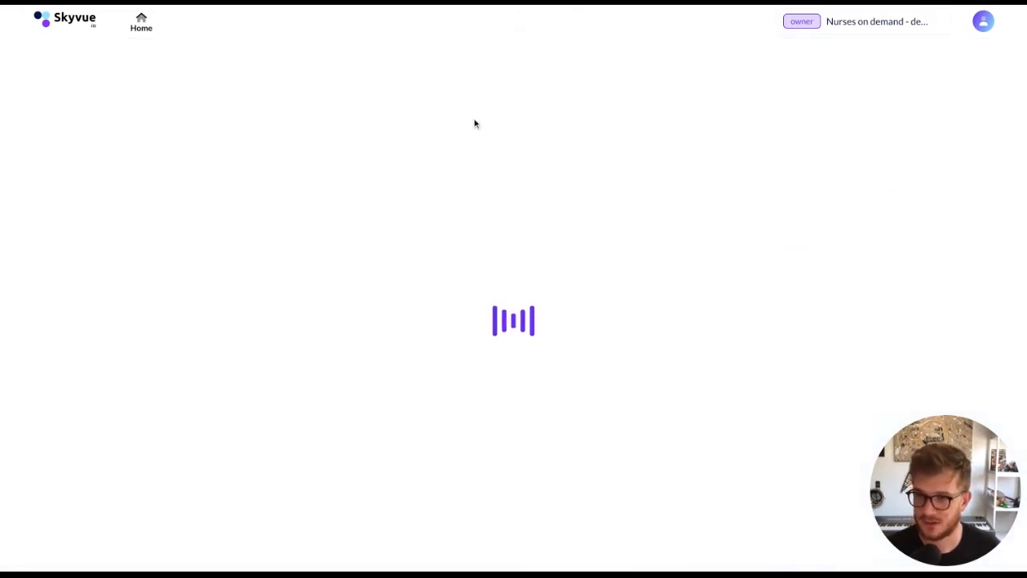
pyautogui.click(350, 227)
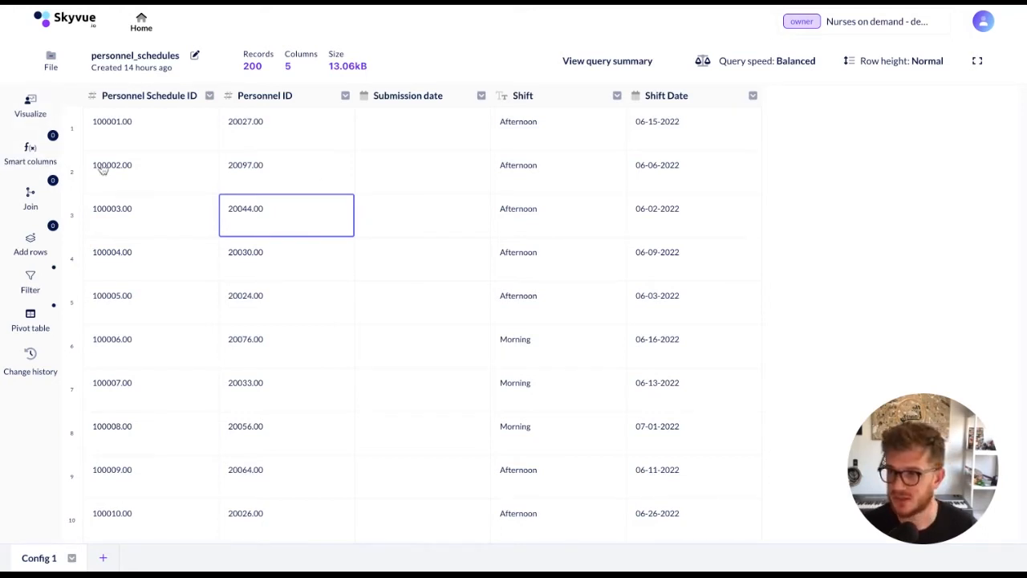
# Add a left join titled "Personnel" to personnel_schedules, using the Config 1 view of the personnel dataset
pyautogui.click(32, 195)
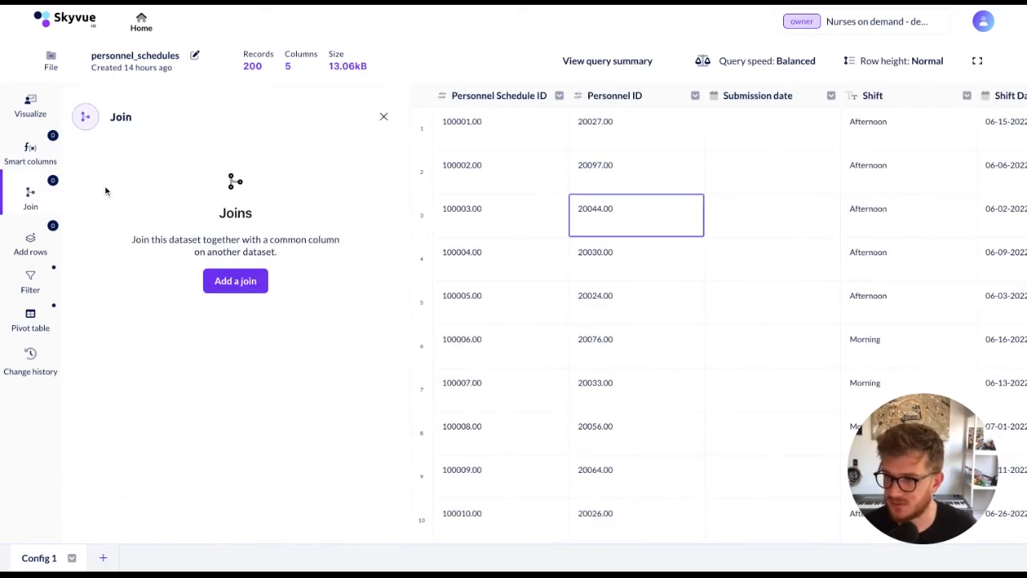
pyautogui.click(235, 280)
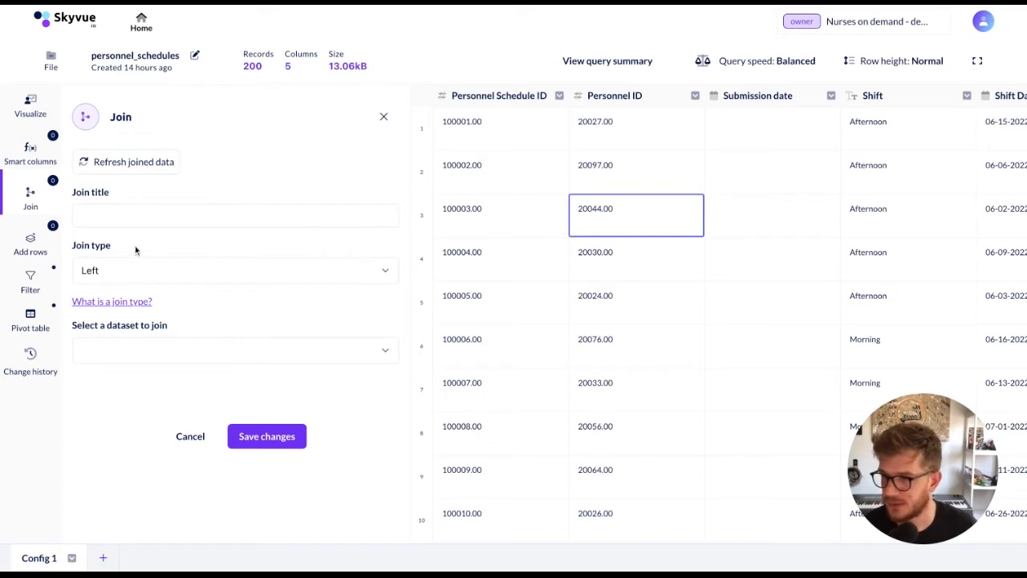
pyautogui.click(178, 216)
pyautogui.write('Personnel')
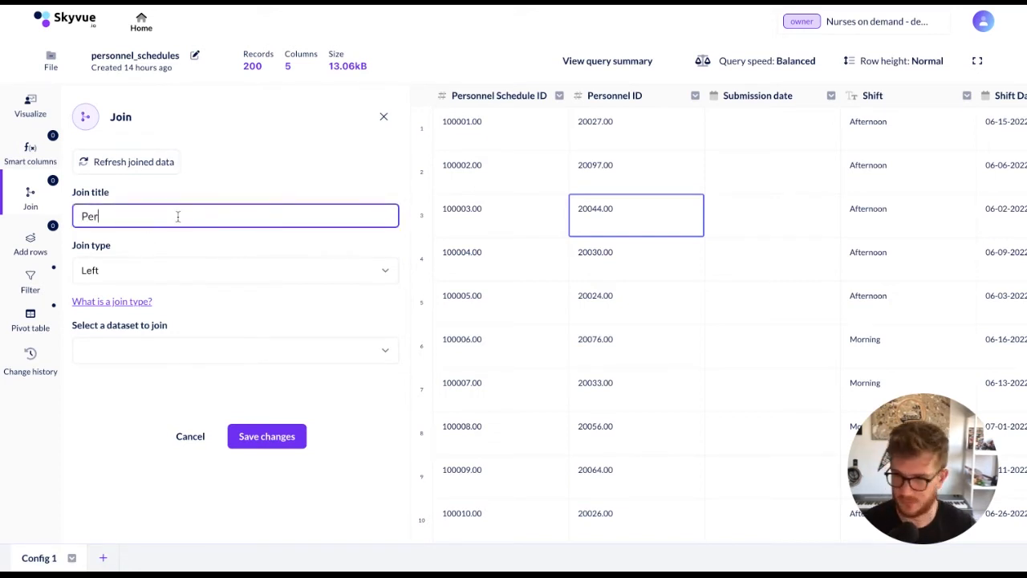
pyautogui.click(166, 360)
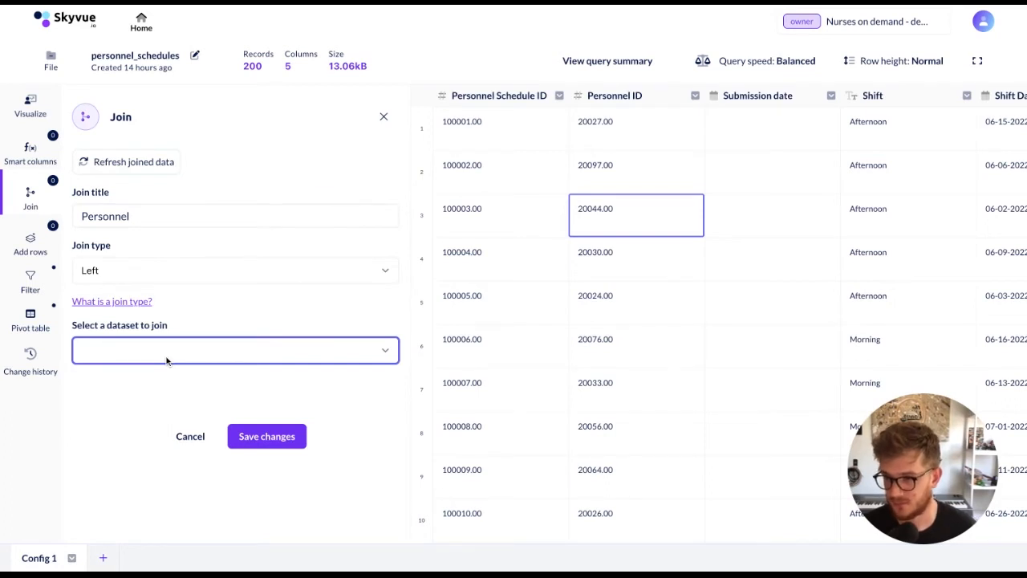
pyautogui.click(216, 408)
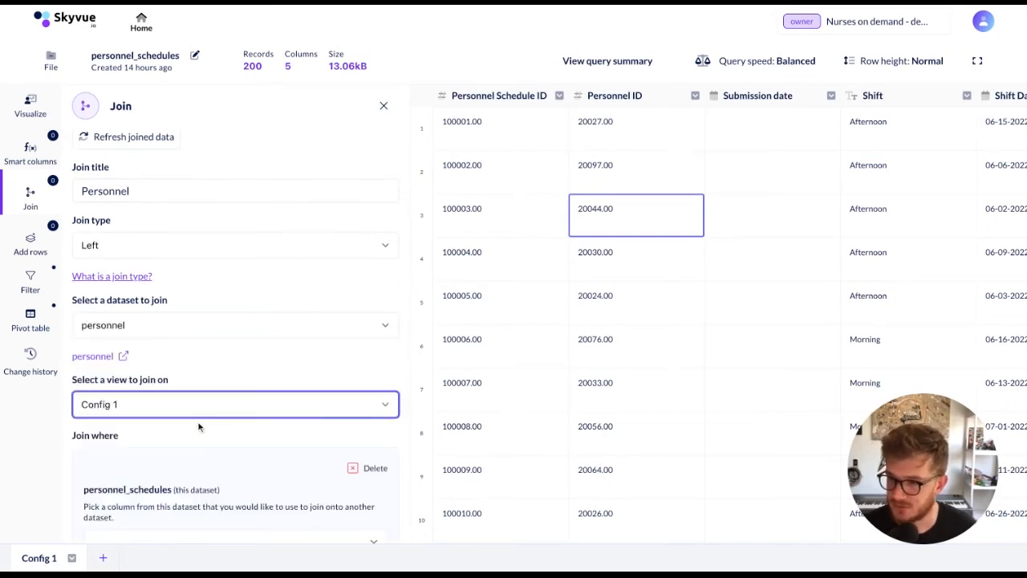
# Match the Personnel ID column of personnel_schedules to Personnel ID in the personnel dataset as the join condition
pyautogui.scroll(-5, 199, 425)
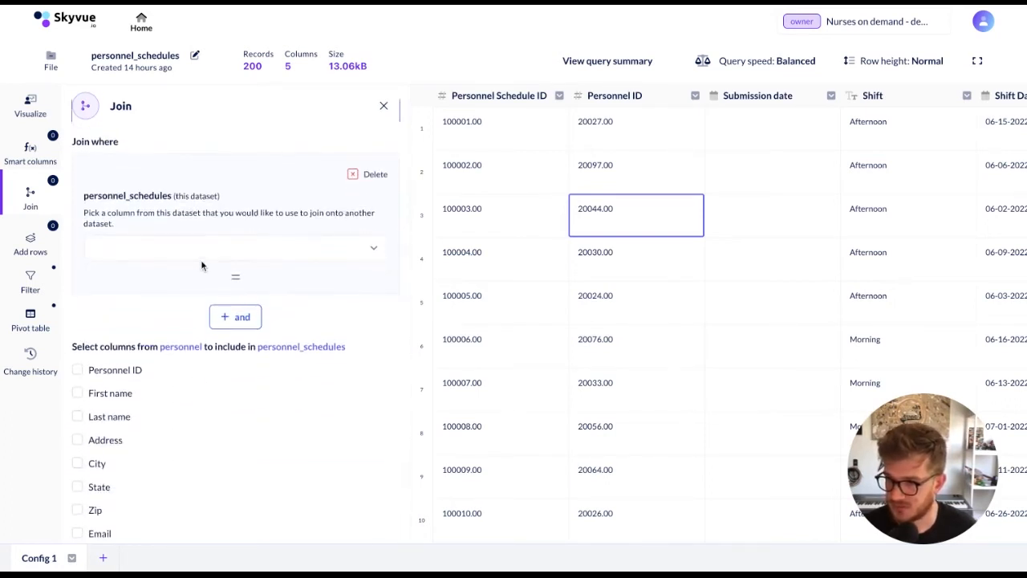
pyautogui.click(223, 255)
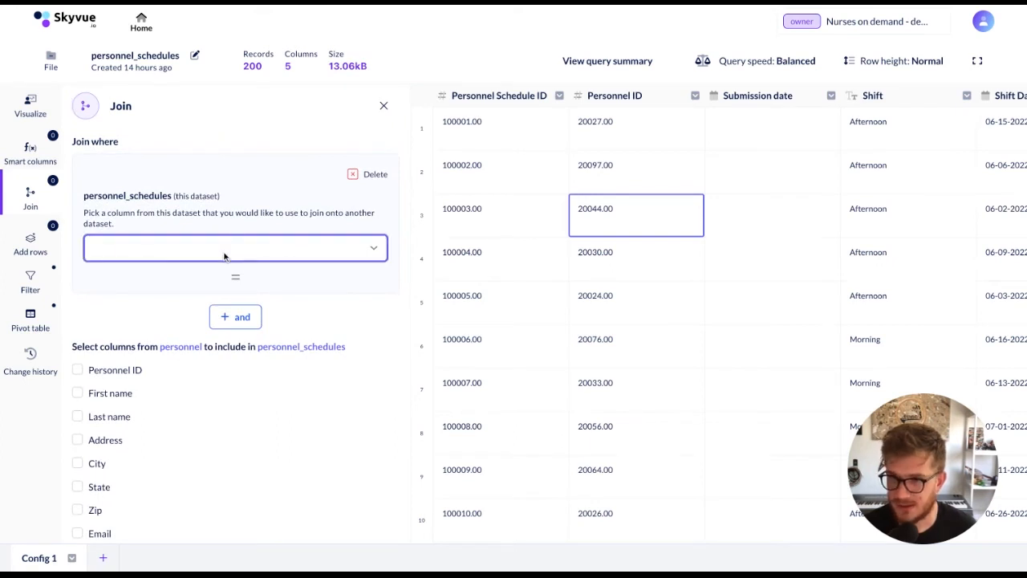
pyautogui.click(204, 277)
pyautogui.scroll(-1, 205, 277)
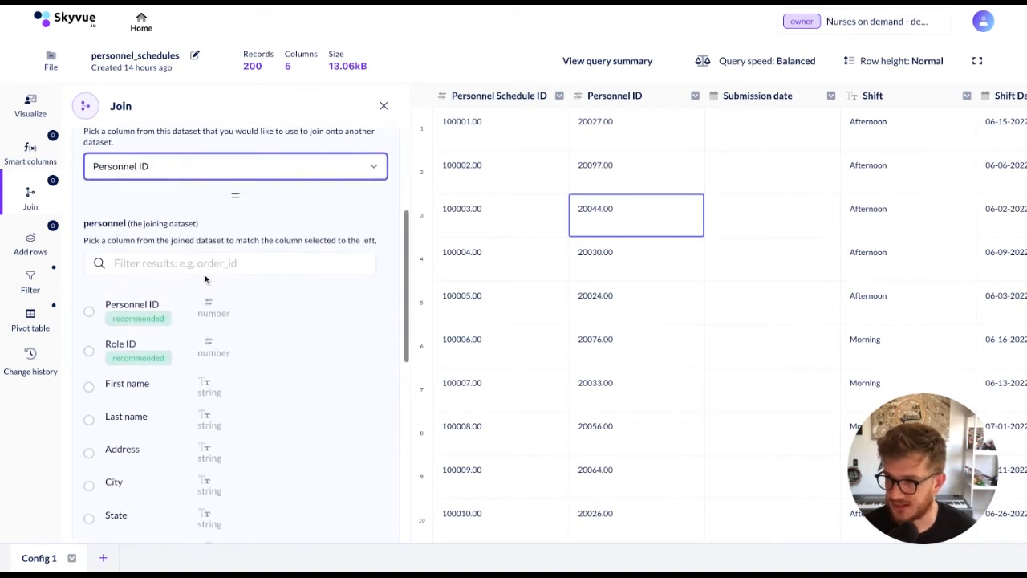
pyautogui.click(118, 296)
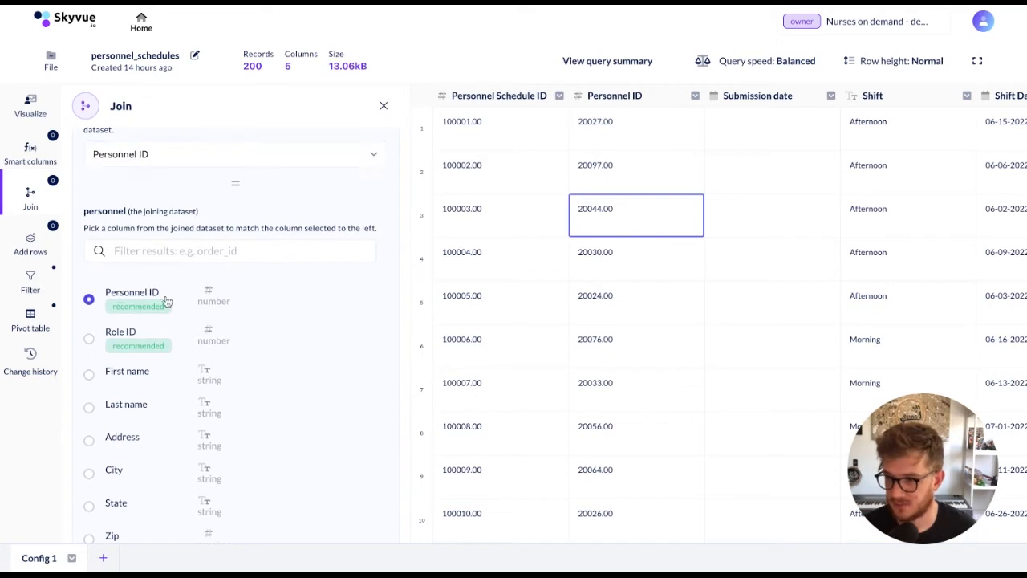
# Include the Role ID, Zip and Years Experience columns from personnel in the join and save it
pyautogui.scroll(-1, 203, 332)
pyautogui.scroll(-10, 204, 331)
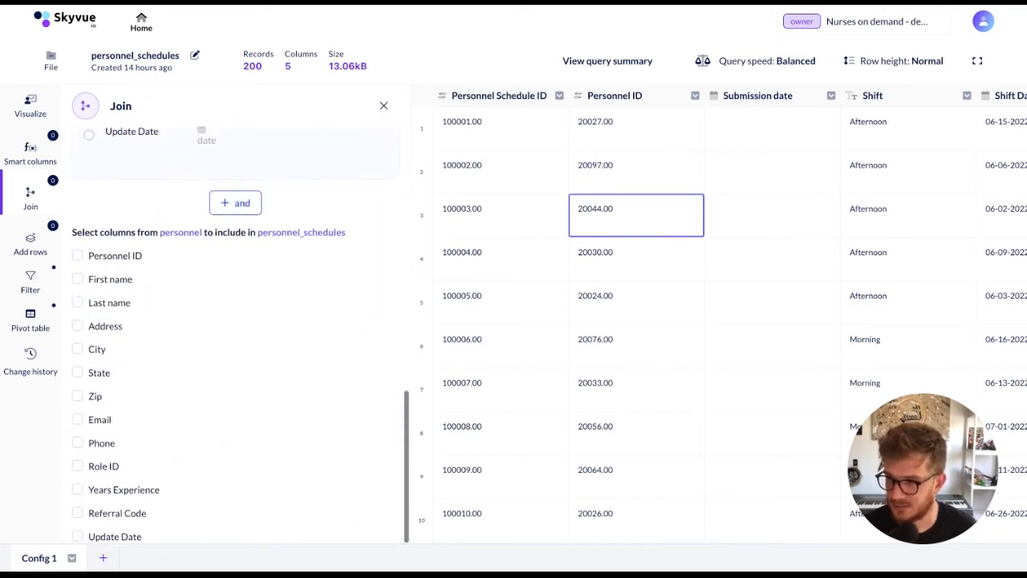
pyautogui.scroll(-1, 114, 397)
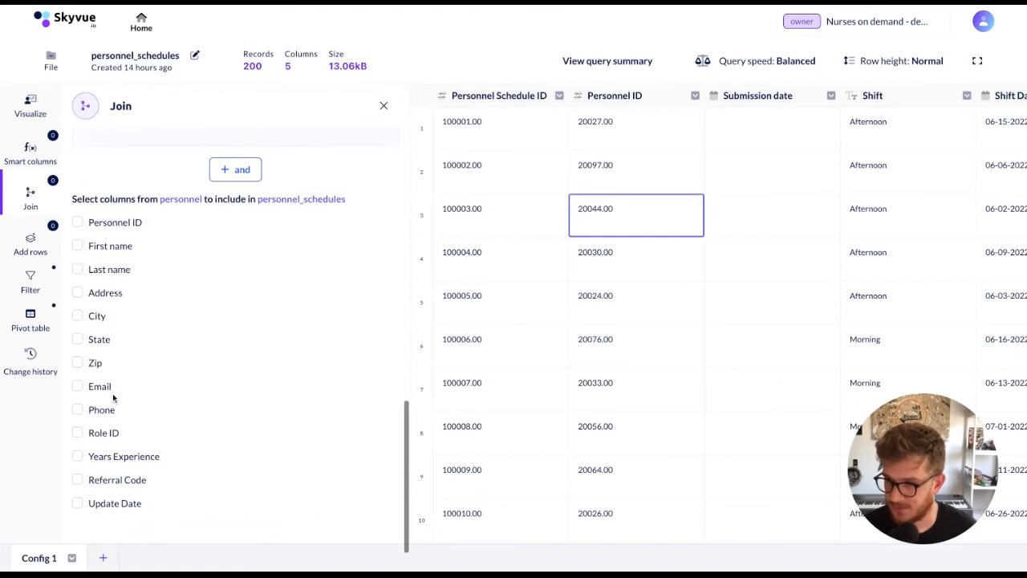
pyautogui.click(78, 432)
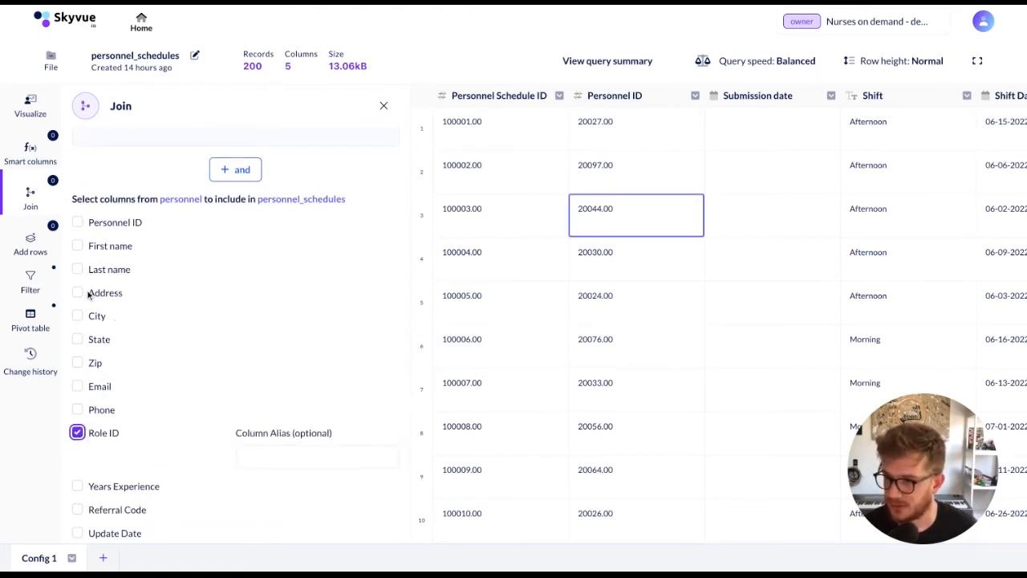
pyautogui.click(76, 363)
pyautogui.scroll(-2, 112, 376)
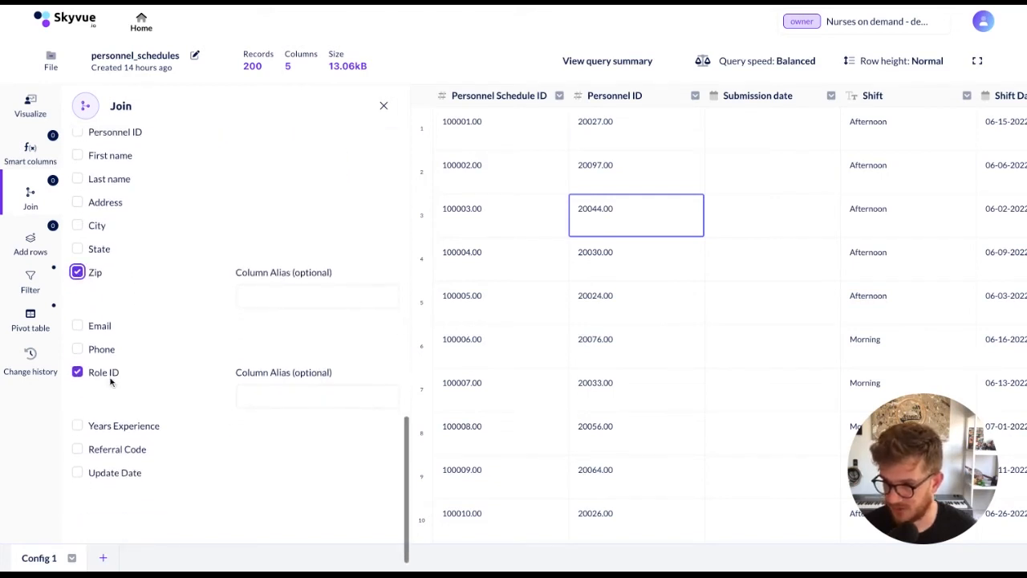
pyautogui.click(77, 425)
pyautogui.scroll(-1, 229, 421)
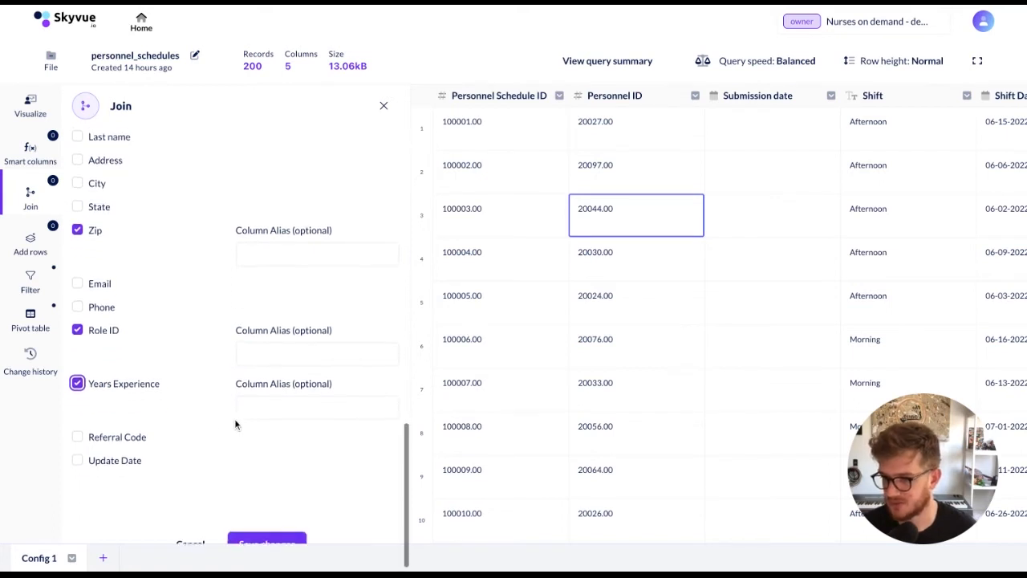
pyautogui.scroll(-1, 235, 423)
pyautogui.click(272, 493)
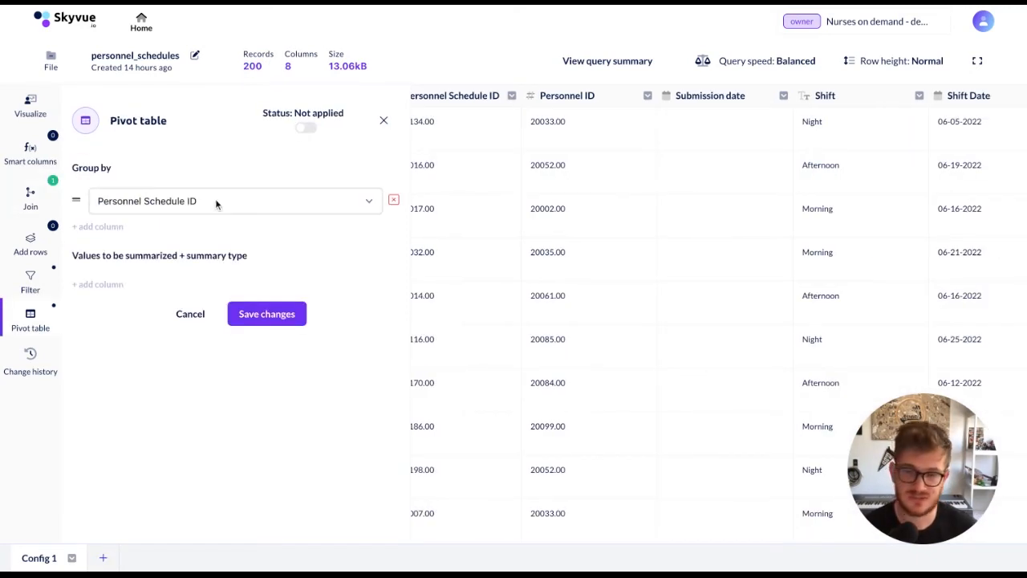
# Set the personnel_schedules pivot table to group the rows by Zip and Shift
pyautogui.click(215, 201)
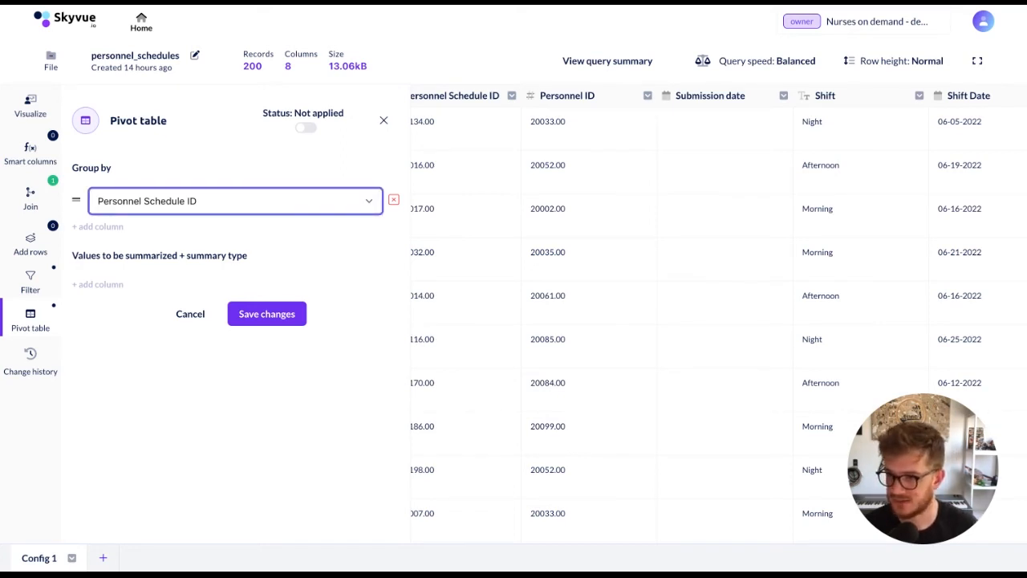
pyautogui.click(146, 280)
pyautogui.click(94, 227)
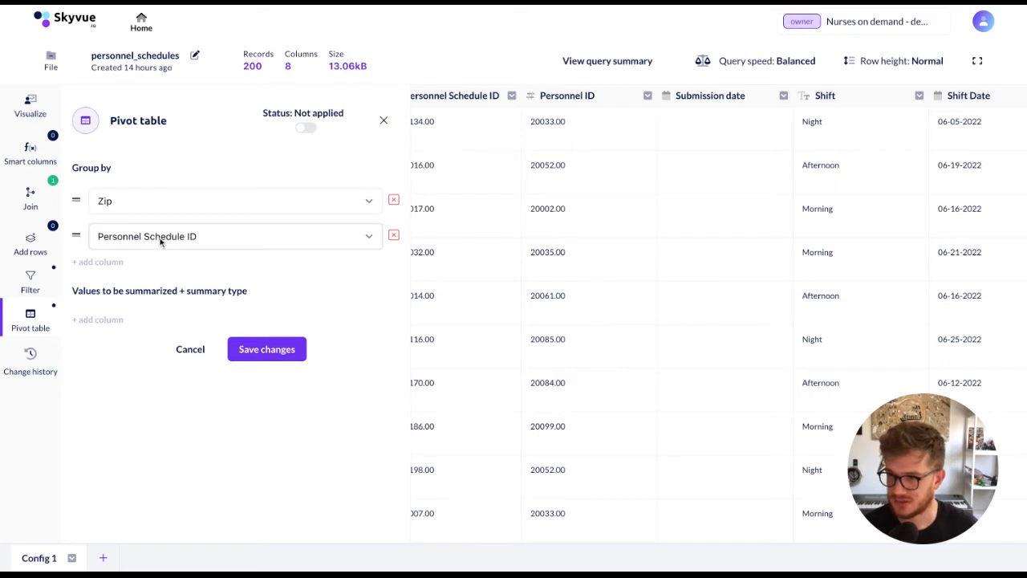
pyautogui.click(148, 237)
pyautogui.click(142, 274)
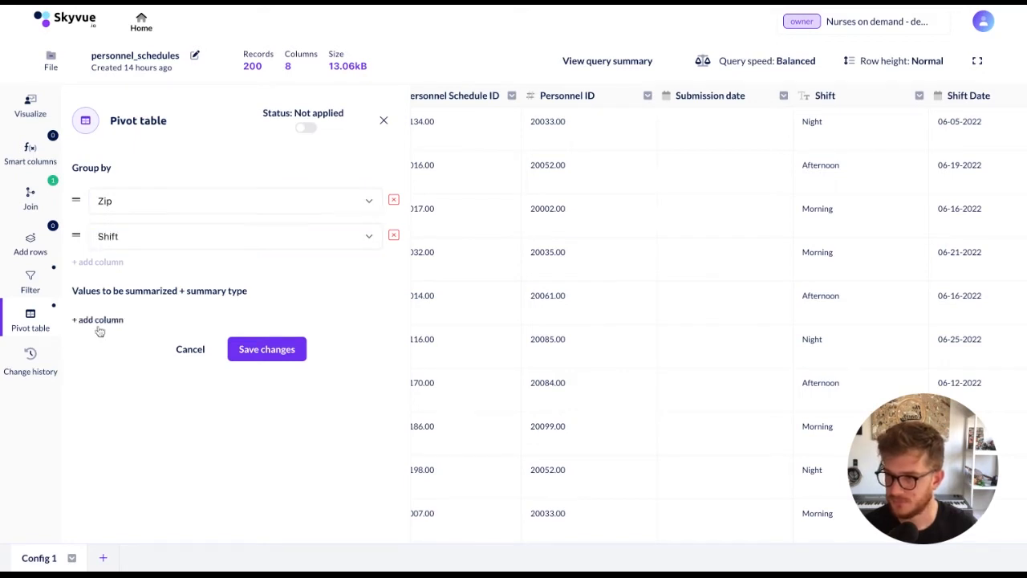
# Summarize Personnel Schedule ID by count with the alias "supply count" and save the pivot table
pyautogui.click(99, 323)
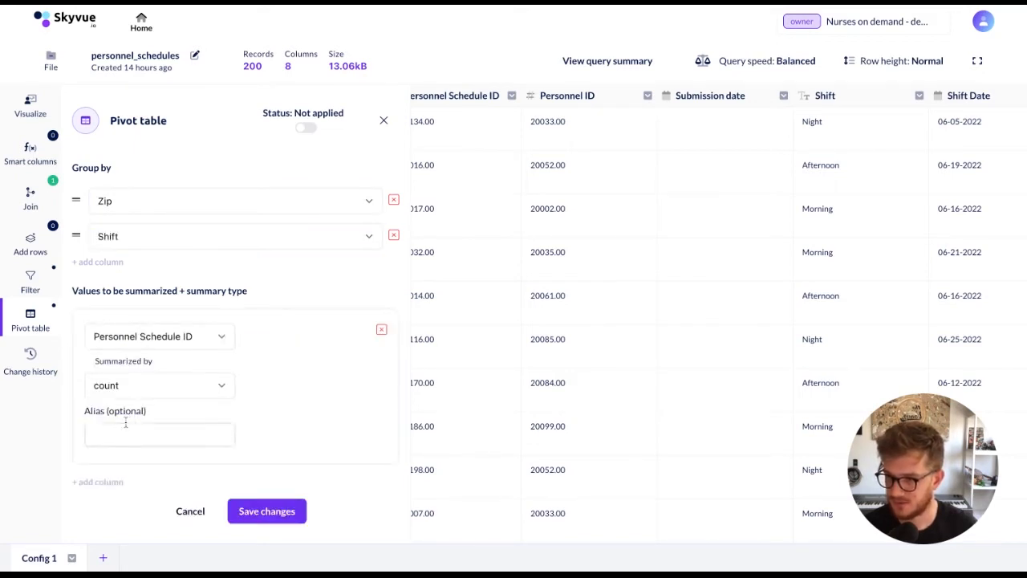
pyautogui.click(195, 437)
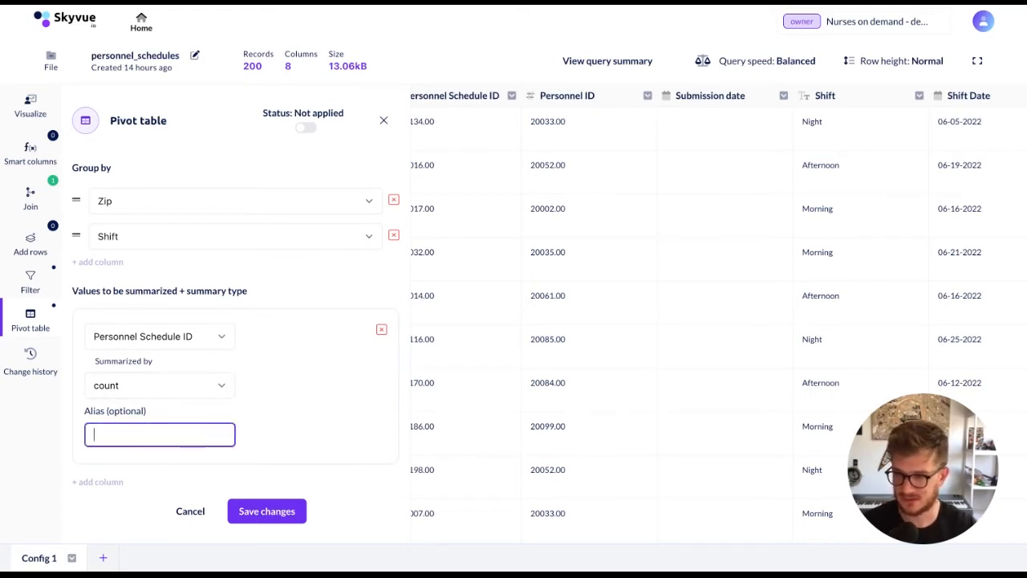
pyautogui.write('d')
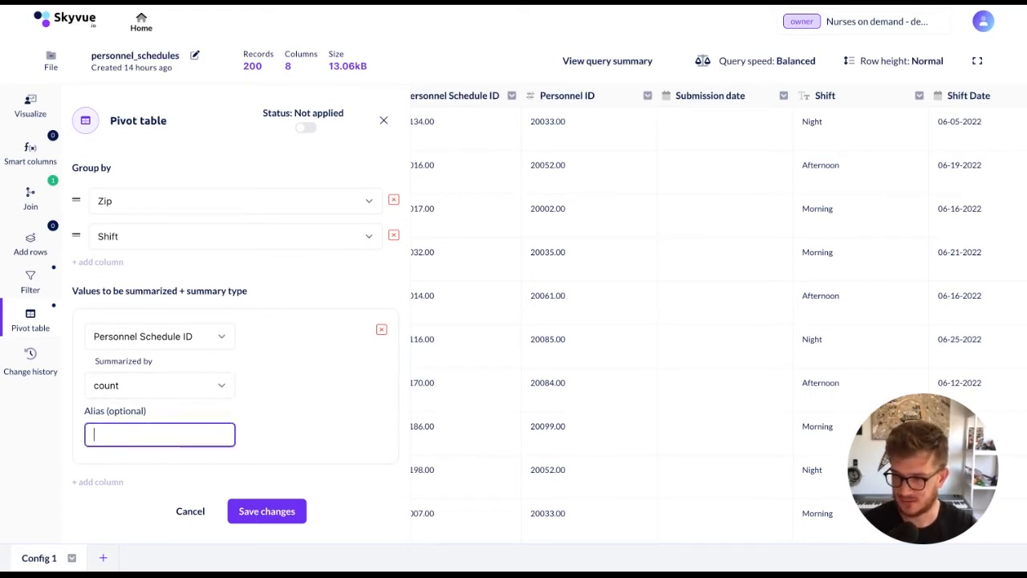
pyautogui.write('upply count')
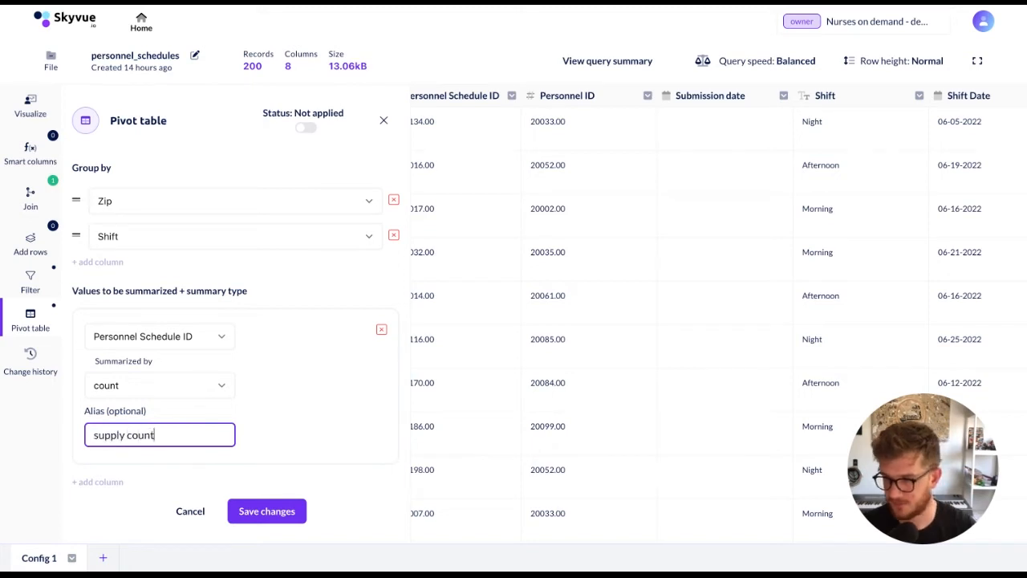
pyautogui.click(292, 513)
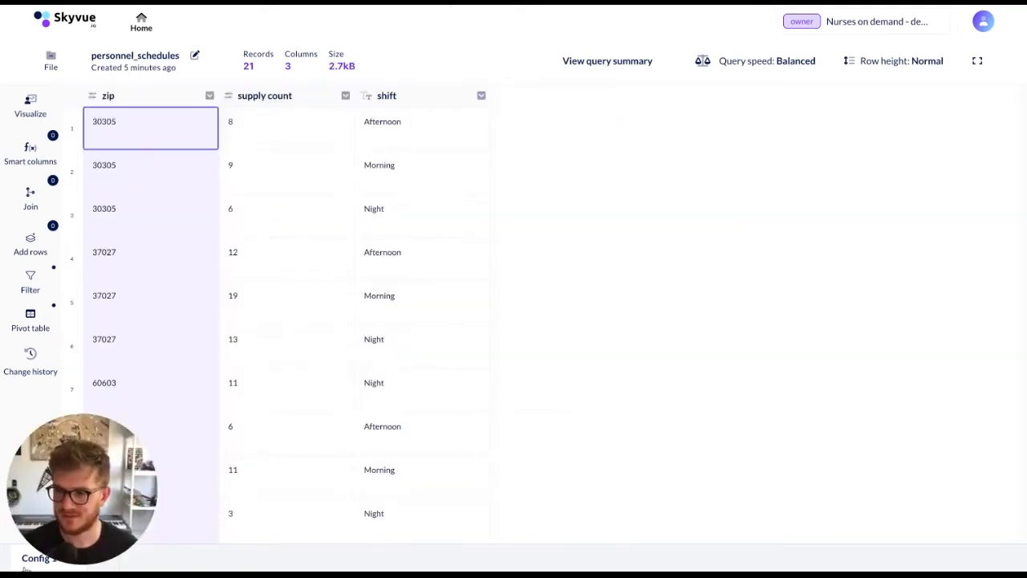
# Move the shift column between the zip and supply count columns
pyautogui.moveTo(85, 486); pyautogui.dragTo(945, 483)
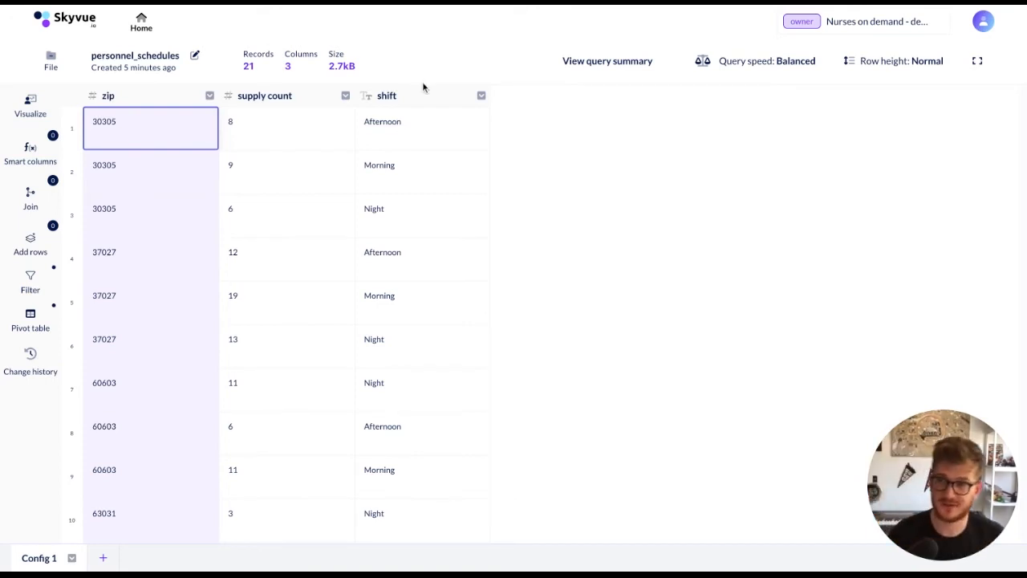
pyautogui.moveTo(422, 95); pyautogui.dragTo(242, 99)
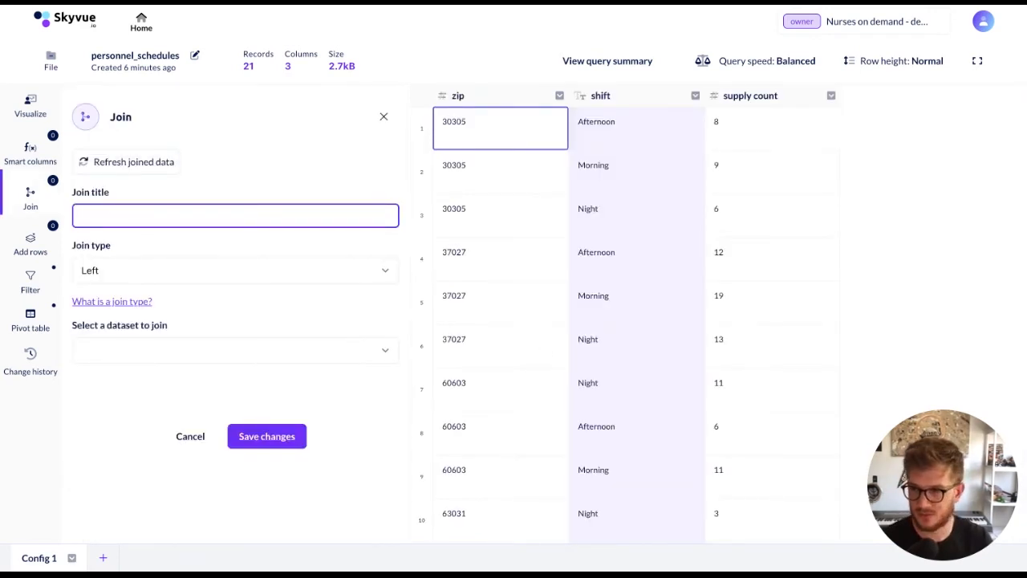
# Set up an inner join titled "org schedules" with the Demand analysis view of the org_schedules dataset
pyautogui.write('g schedules')
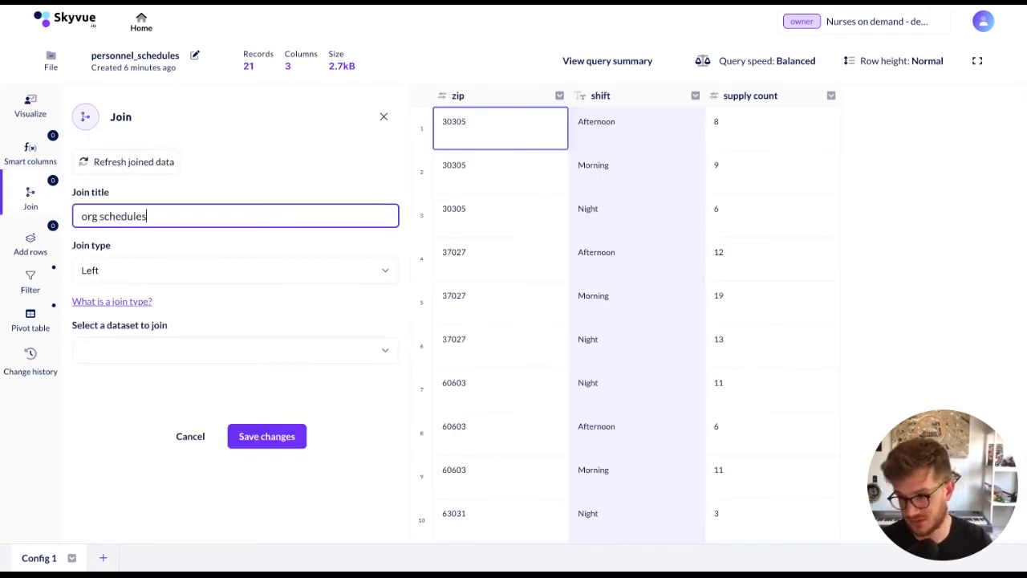
pyautogui.click(288, 268)
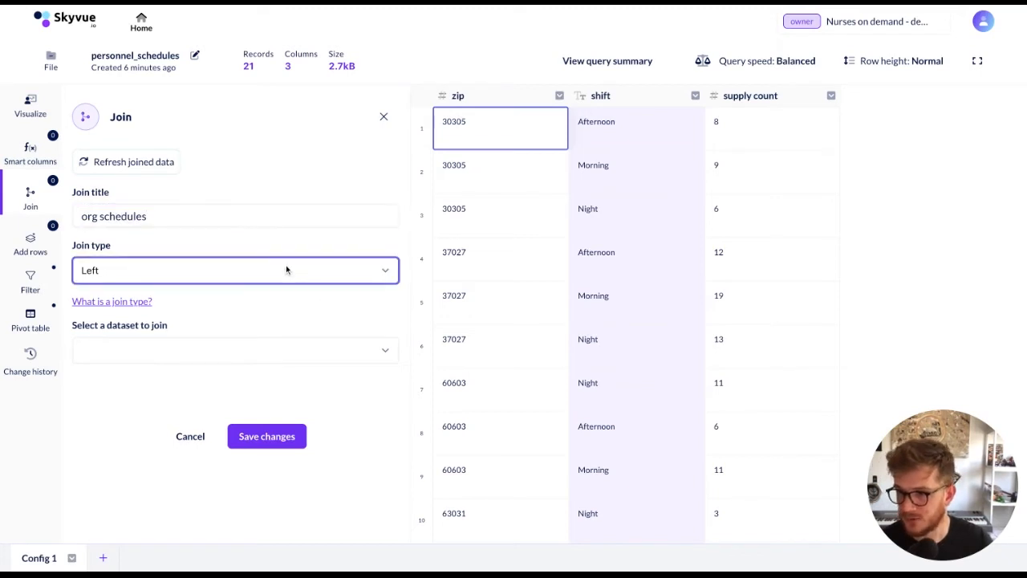
pyautogui.click(240, 292)
pyautogui.click(197, 348)
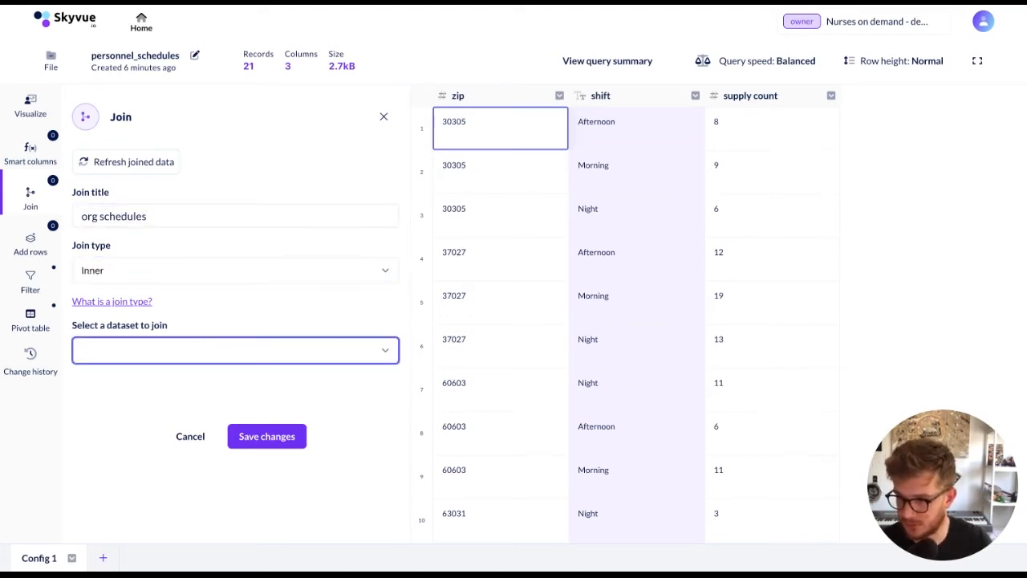
pyautogui.click(162, 494)
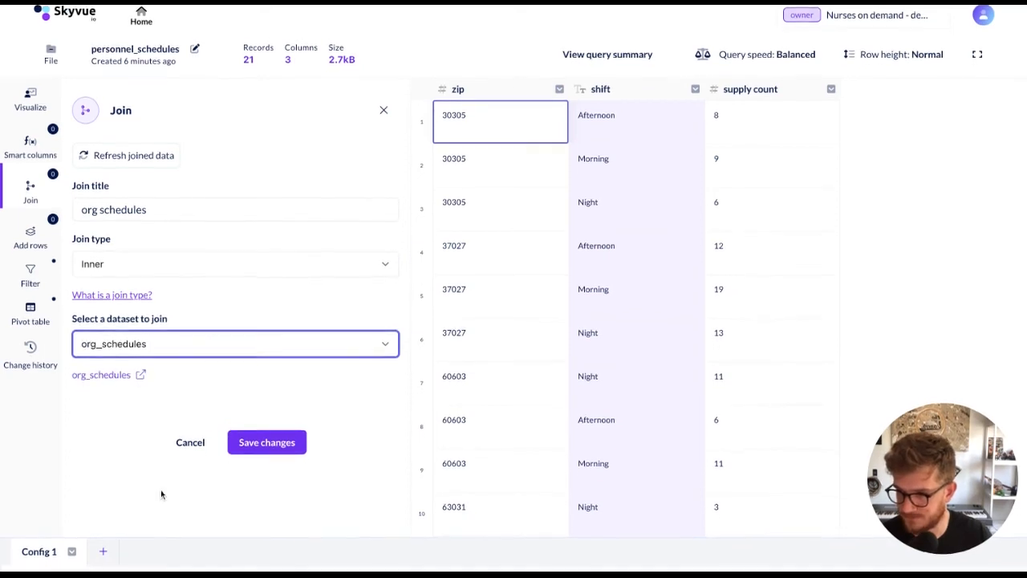
pyautogui.click(183, 427)
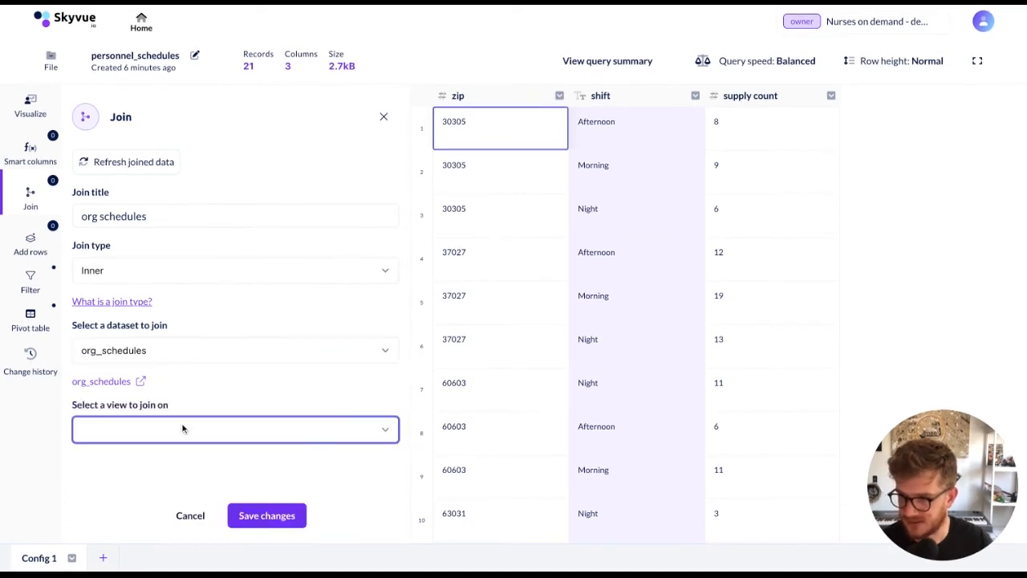
pyautogui.click(153, 452)
# Match the zip column of personnel_schedules to org zip in org_schedules as the join condition
pyautogui.scroll(-5, 197, 361)
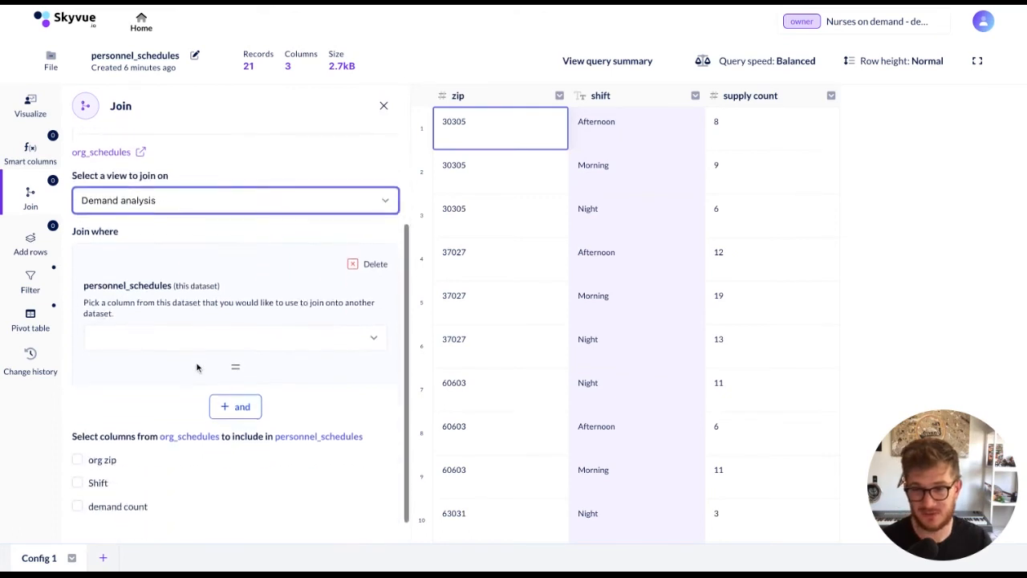
pyautogui.scroll(-2, 196, 367)
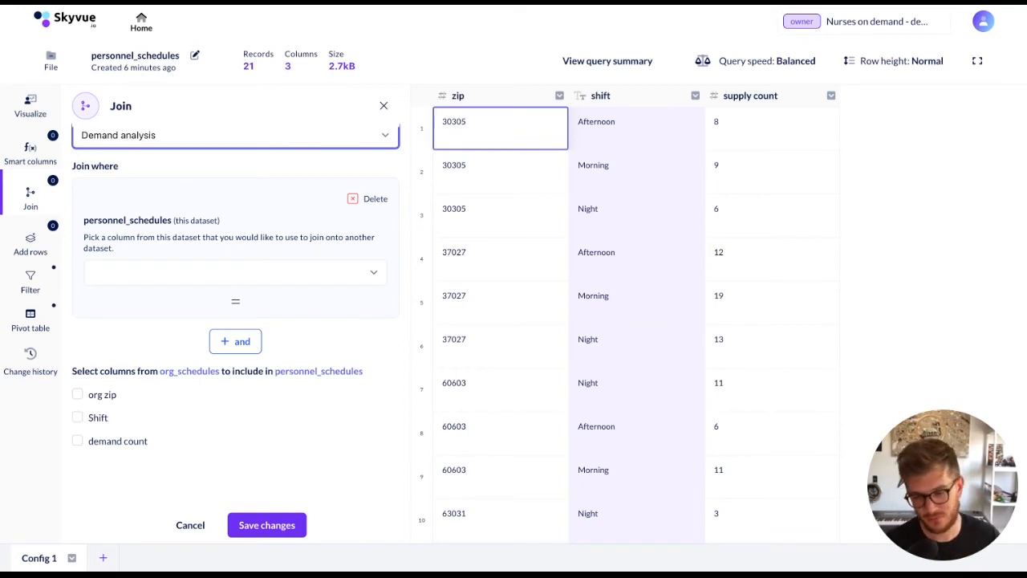
pyautogui.click(153, 275)
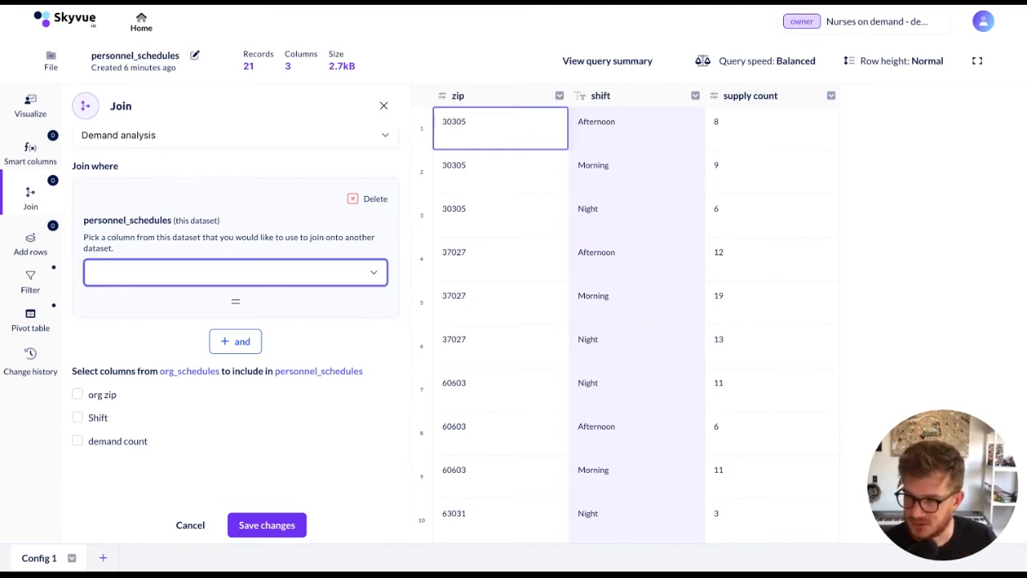
pyautogui.click(124, 328)
pyautogui.click(90, 381)
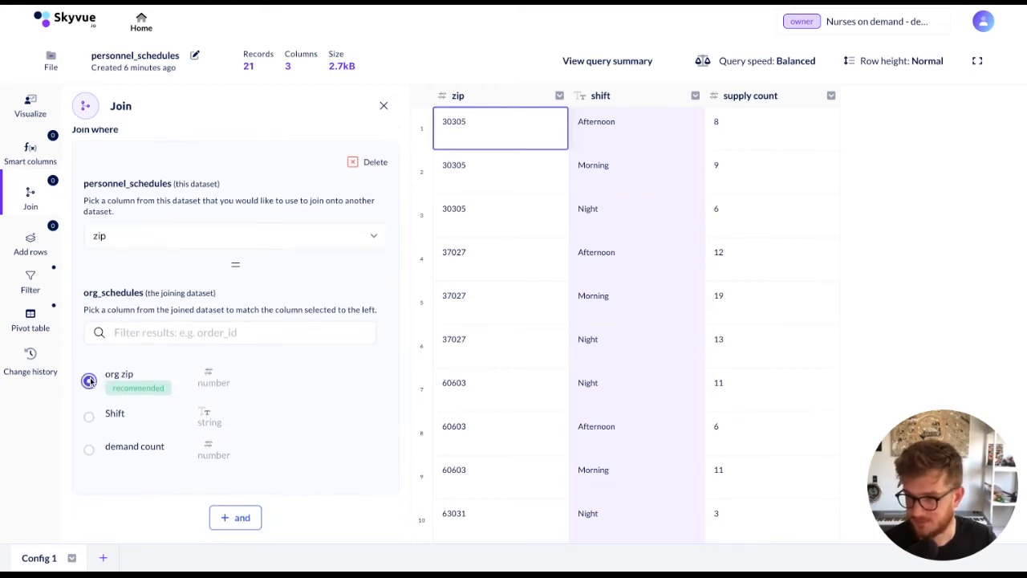
pyautogui.scroll(-1, 140, 378)
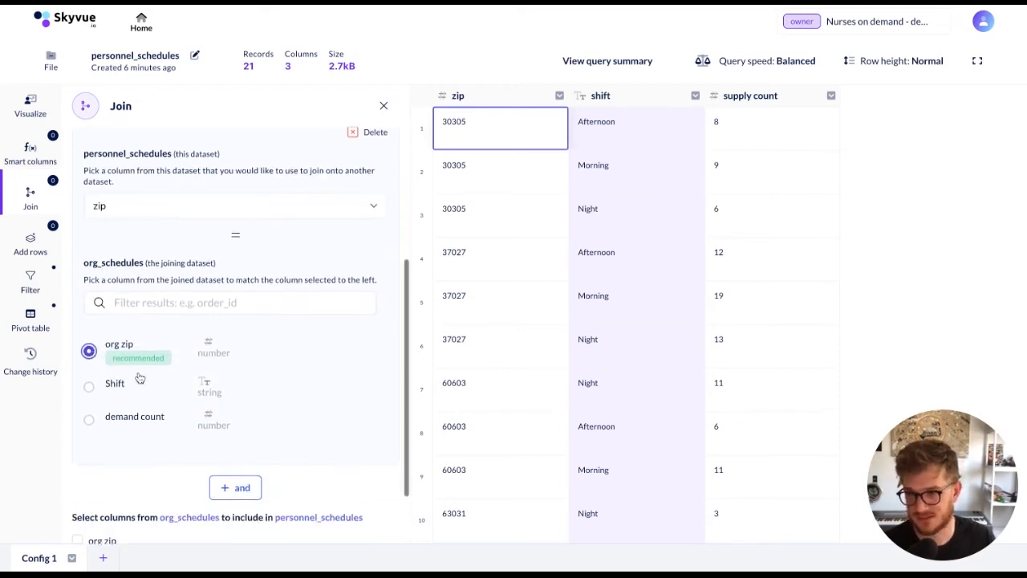
# Add a second join condition, combined with And, matching shift in personnel_schedules to Shift in org_schedules
pyautogui.scroll(1, 140, 378)
pyautogui.scroll(-2, 118, 323)
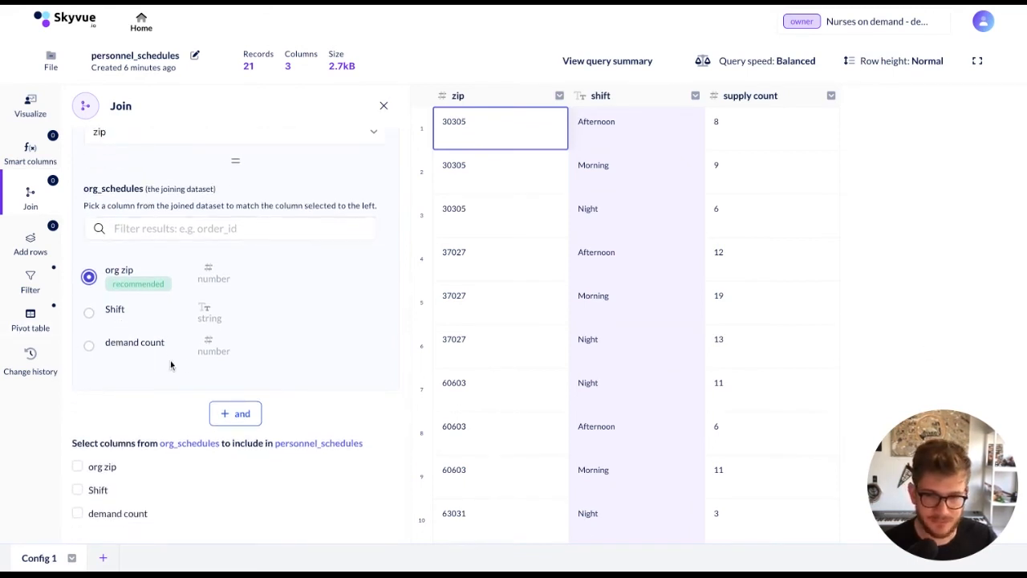
pyautogui.scroll(1, 320, 344)
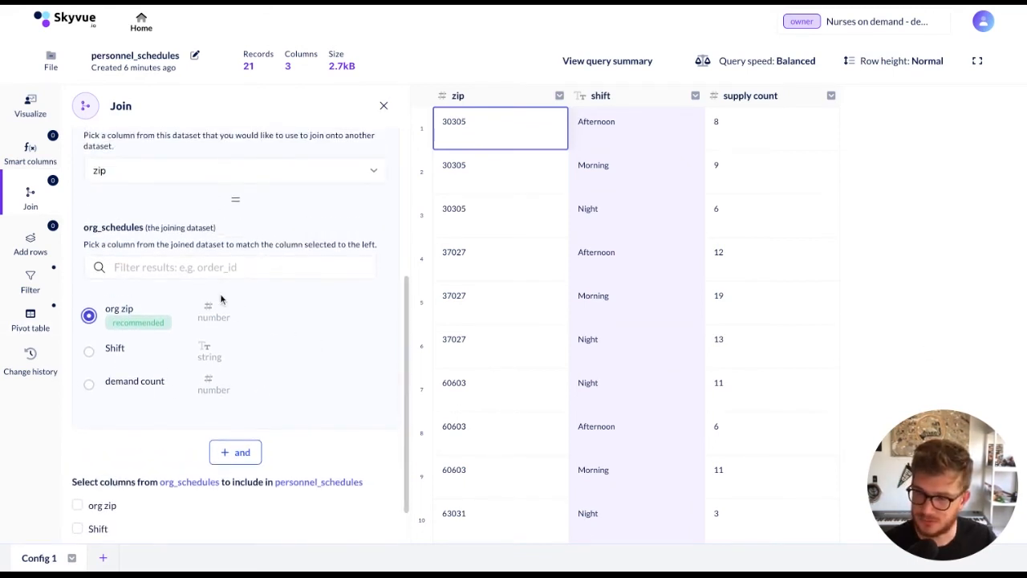
pyautogui.scroll(-2, 220, 297)
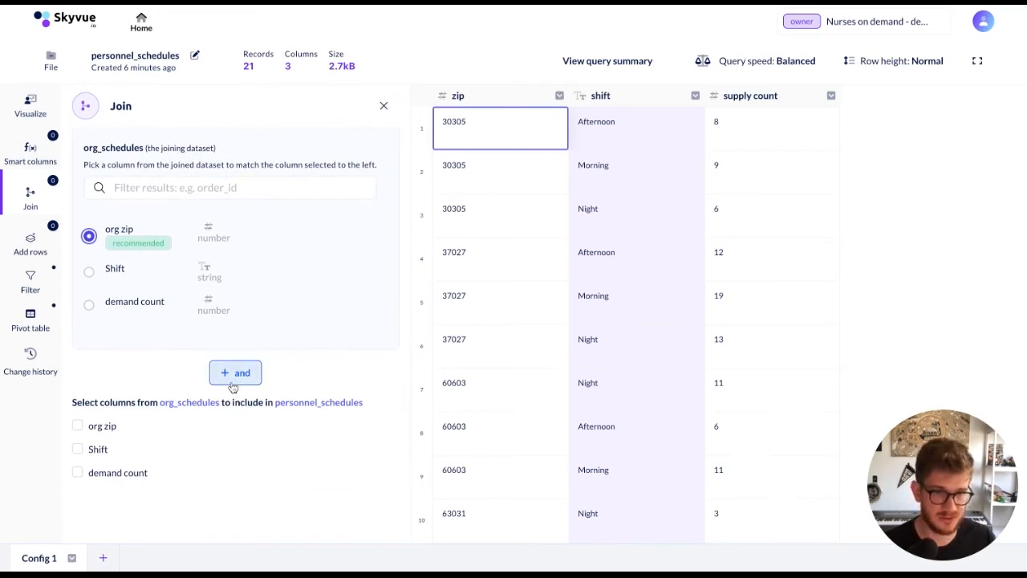
pyautogui.click(233, 374)
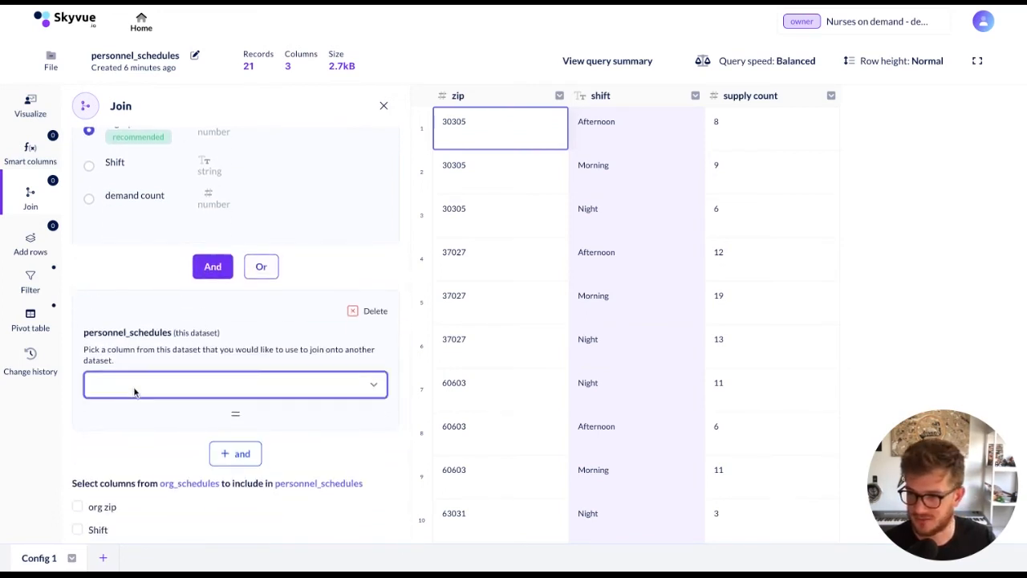
pyautogui.click(135, 392)
pyautogui.scroll(-2, 207, 407)
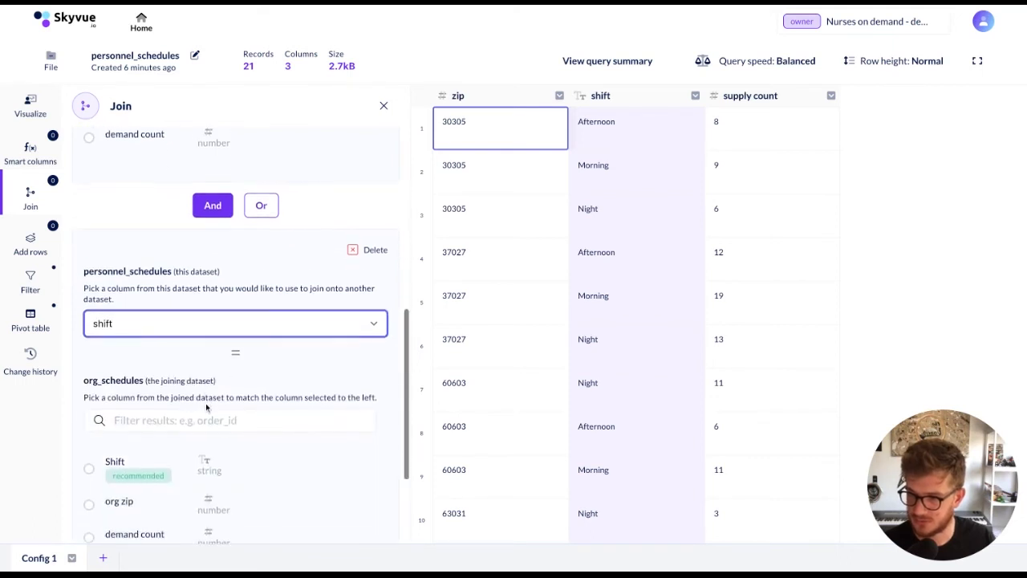
pyautogui.click(124, 455)
pyautogui.scroll(-3, 125, 456)
pyautogui.scroll(3, 126, 457)
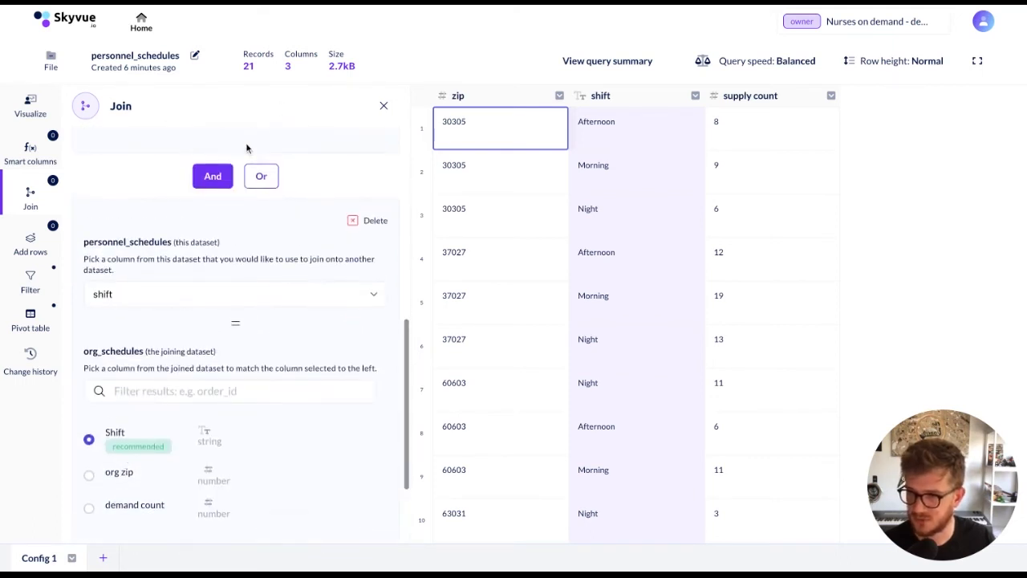
# Include the demand count column from org_schedules, save the join, and place that column between shift and supply count
pyautogui.scroll(2, 248, 146)
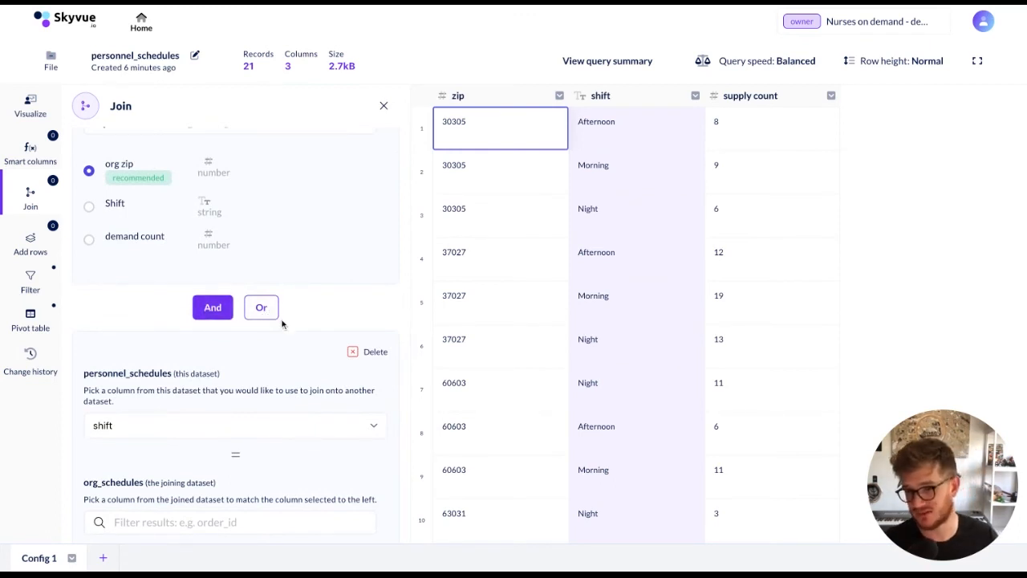
pyautogui.scroll(-2, 282, 323)
pyautogui.scroll(-4, 270, 387)
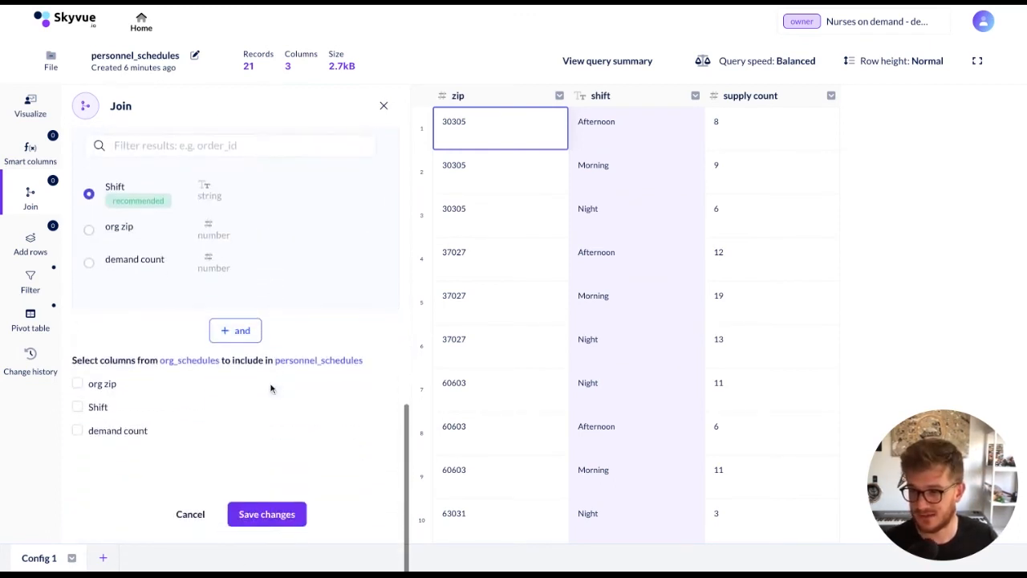
pyautogui.click(78, 430)
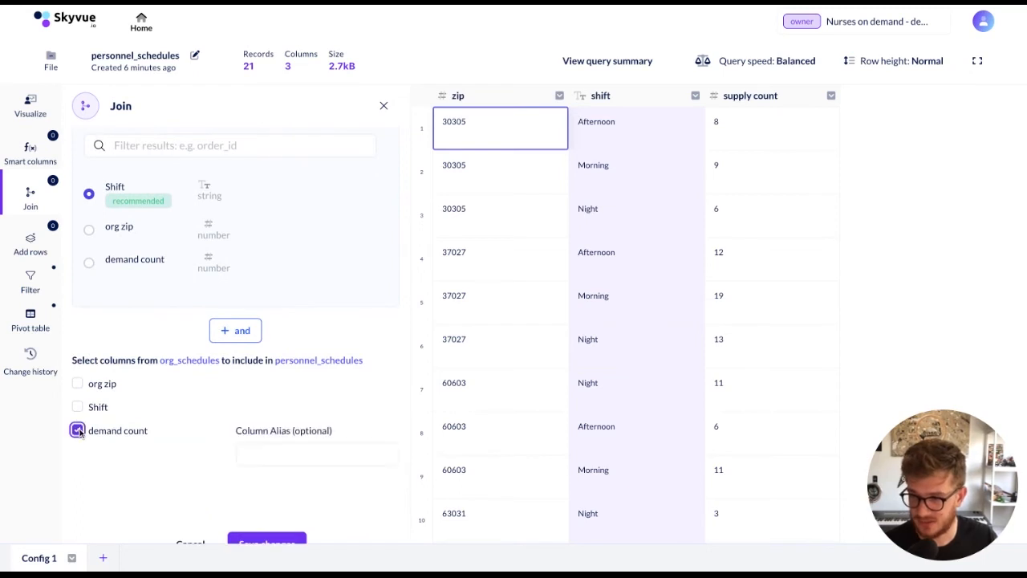
pyautogui.scroll(-1, 159, 425)
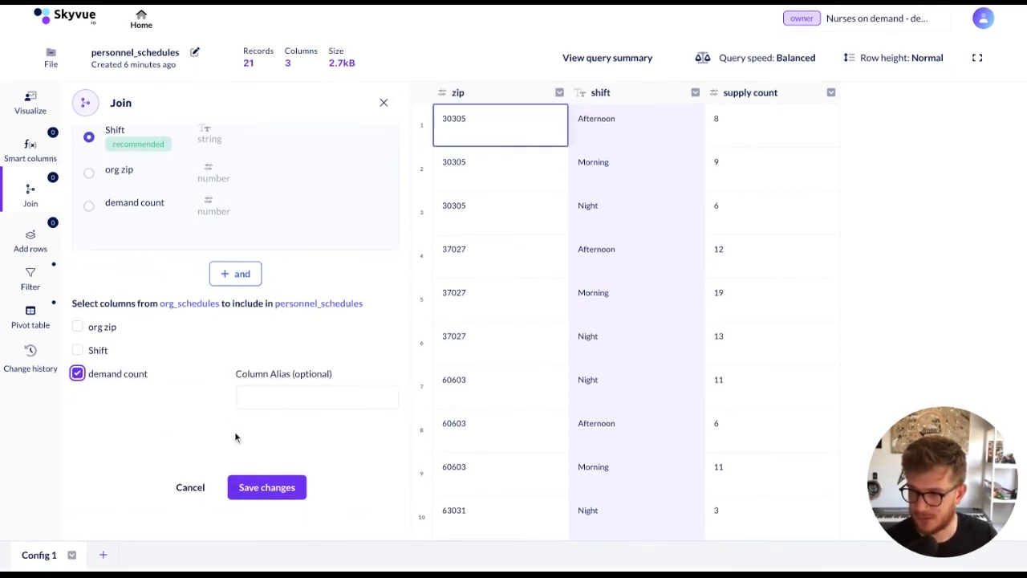
pyautogui.click(278, 490)
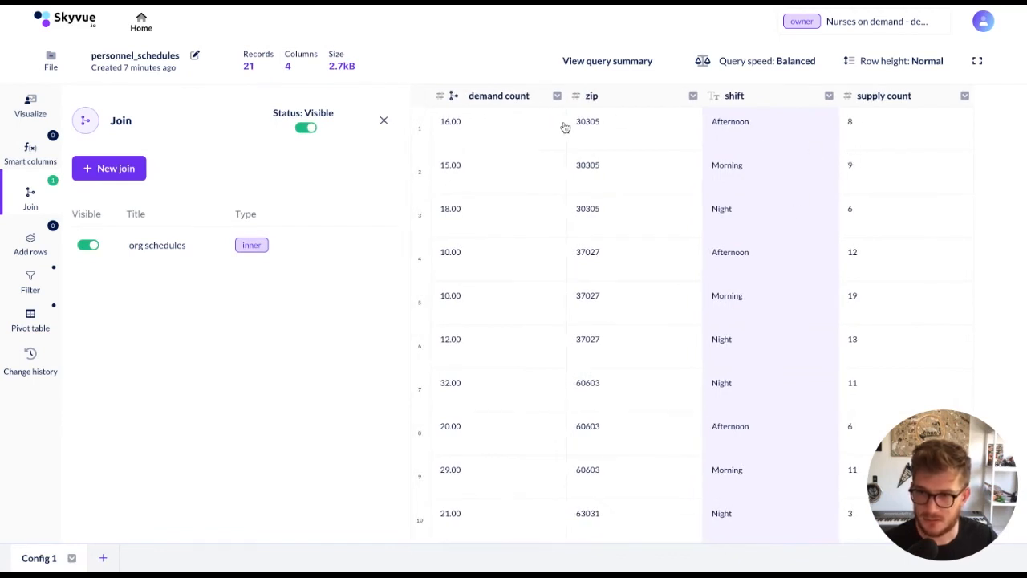
pyautogui.moveTo(533, 100); pyautogui.dragTo(770, 98)
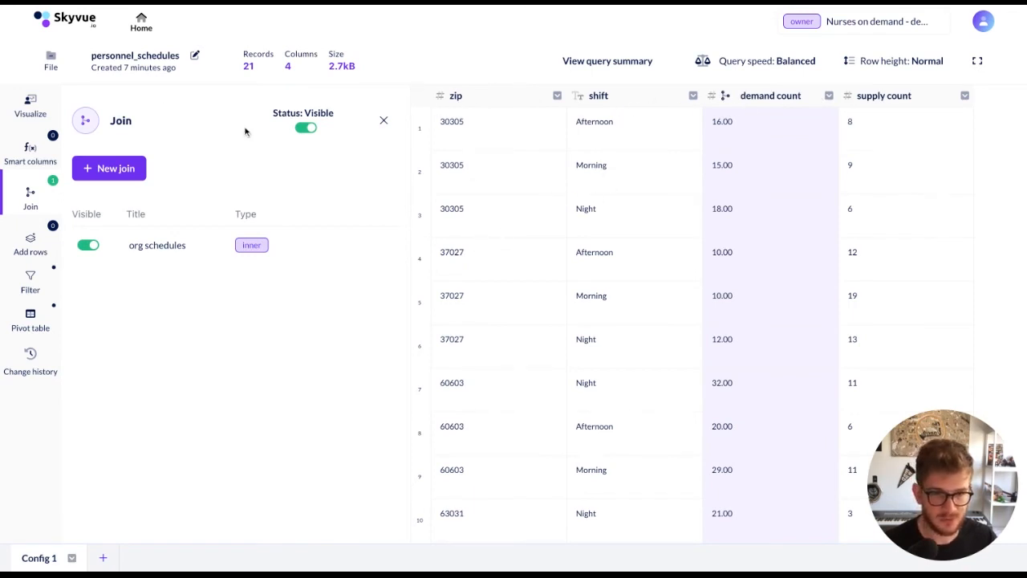
# Start a new smart column named "supply:demand ratio"
pyautogui.click(27, 154)
pyautogui.click(230, 290)
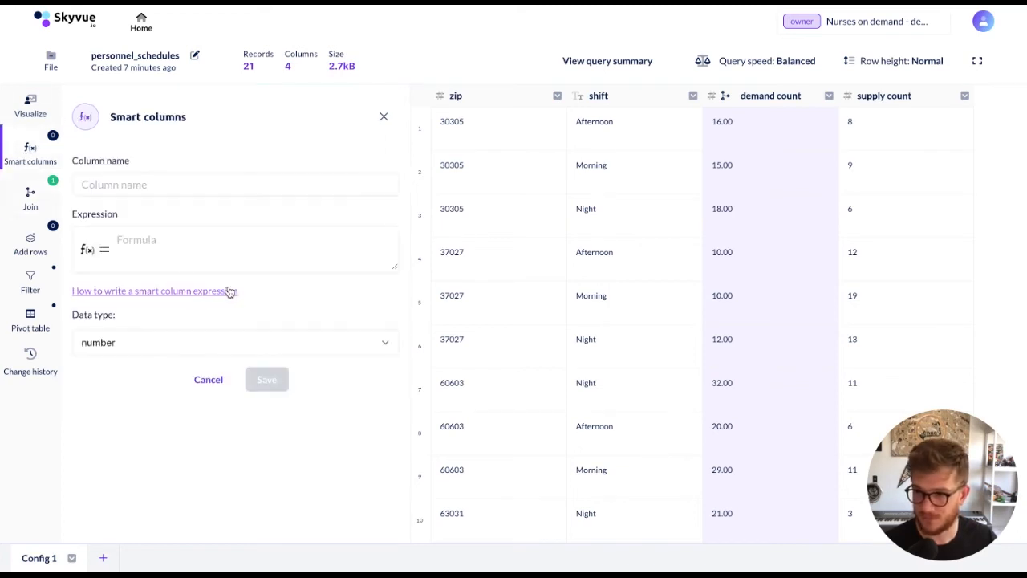
pyautogui.click(189, 180)
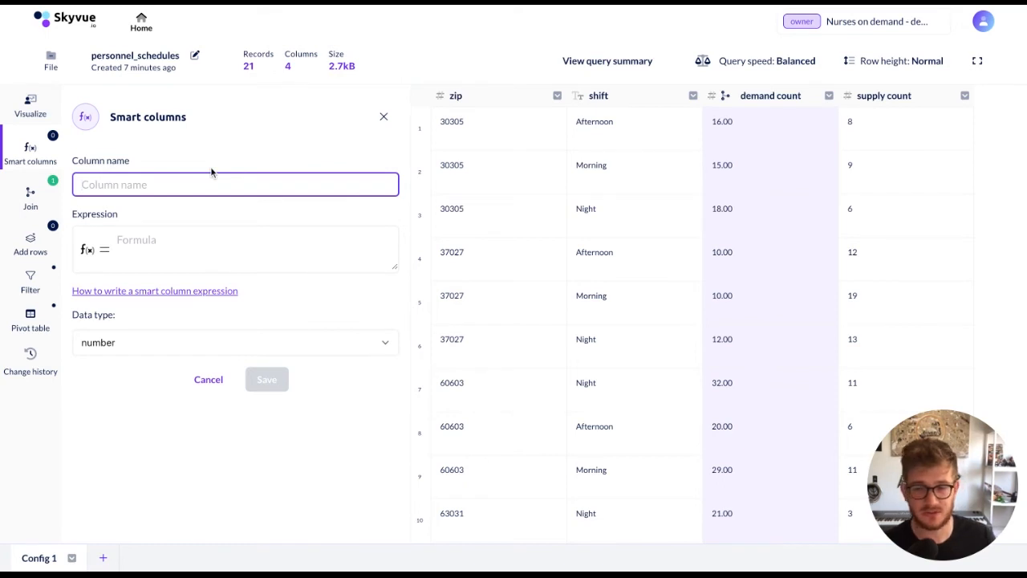
pyautogui.write('supply:de')
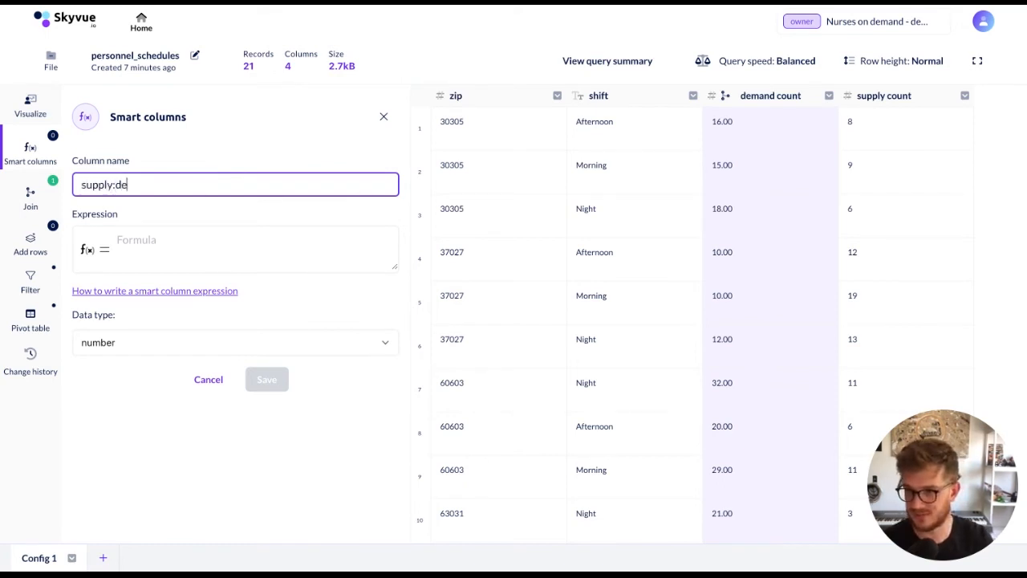
pyautogui.write('mand ratio')
pyautogui.press('Tab')
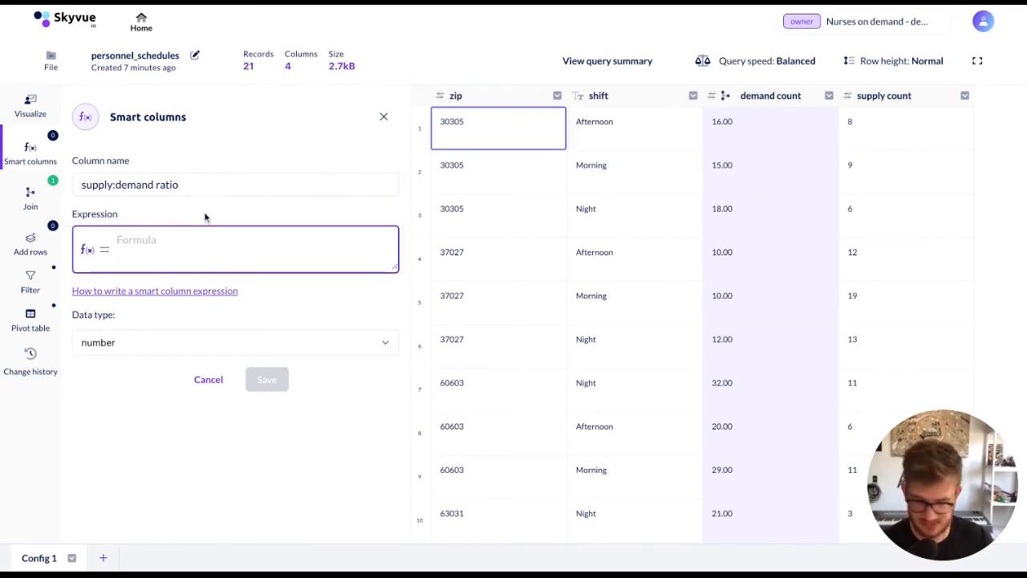
# Set the smart column's expression to col("supply count")/col("demand count") with the number data type and save it
pyautogui.write('col(')
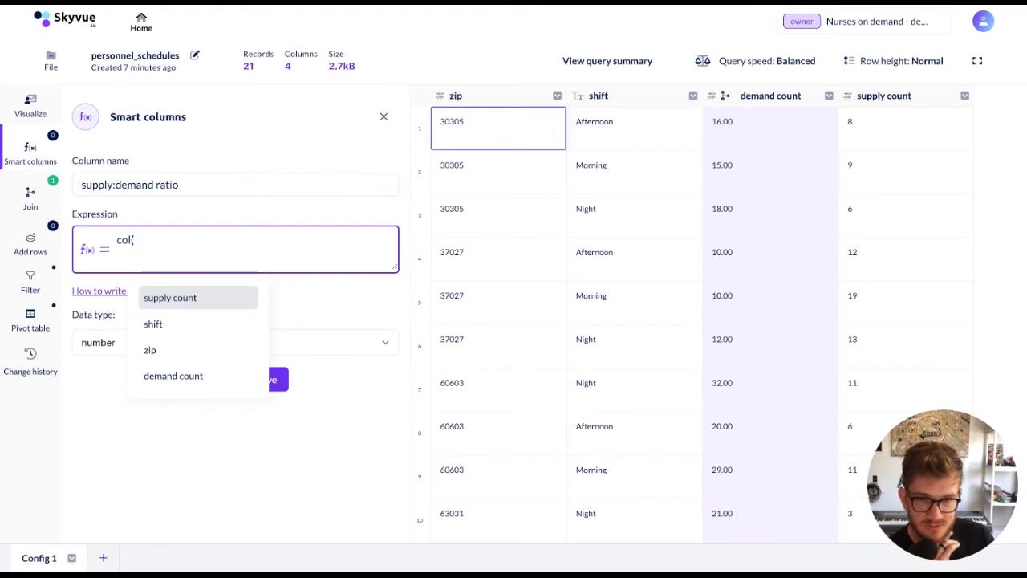
pyautogui.click(168, 298)
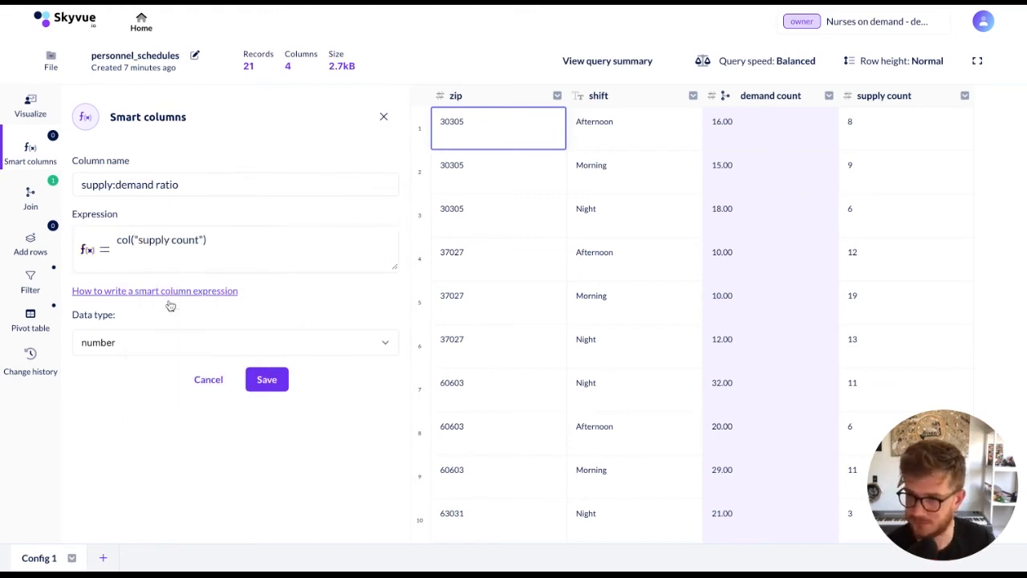
pyautogui.click(275, 248)
pyautogui.write('/co')
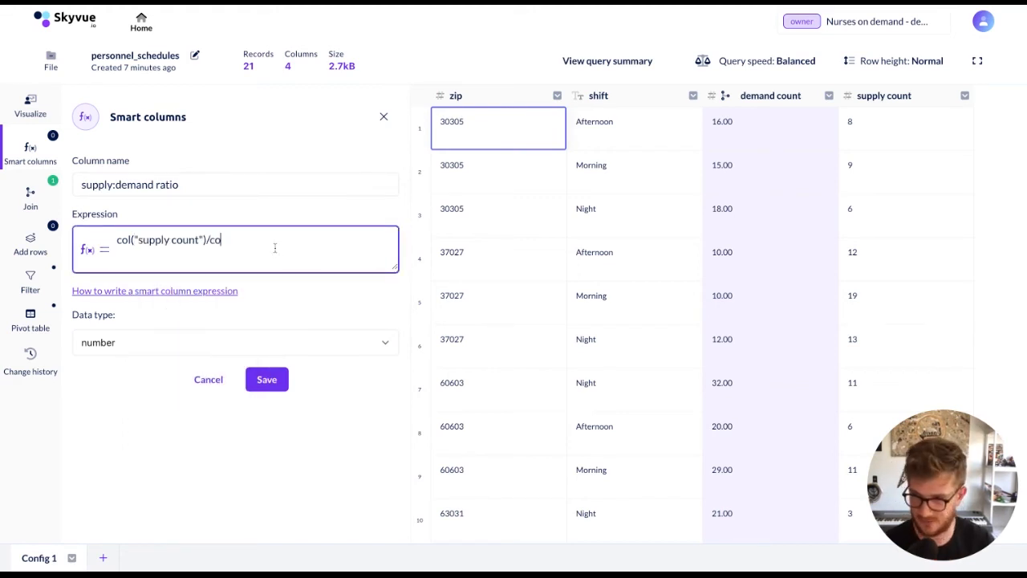
pyautogui.write('l(')
pyautogui.click(178, 377)
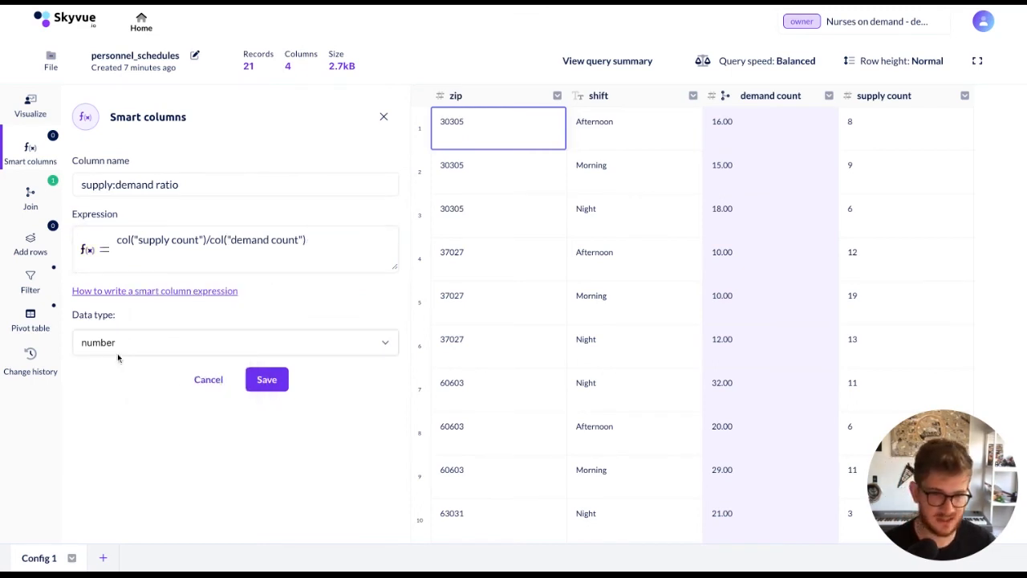
pyautogui.click(264, 378)
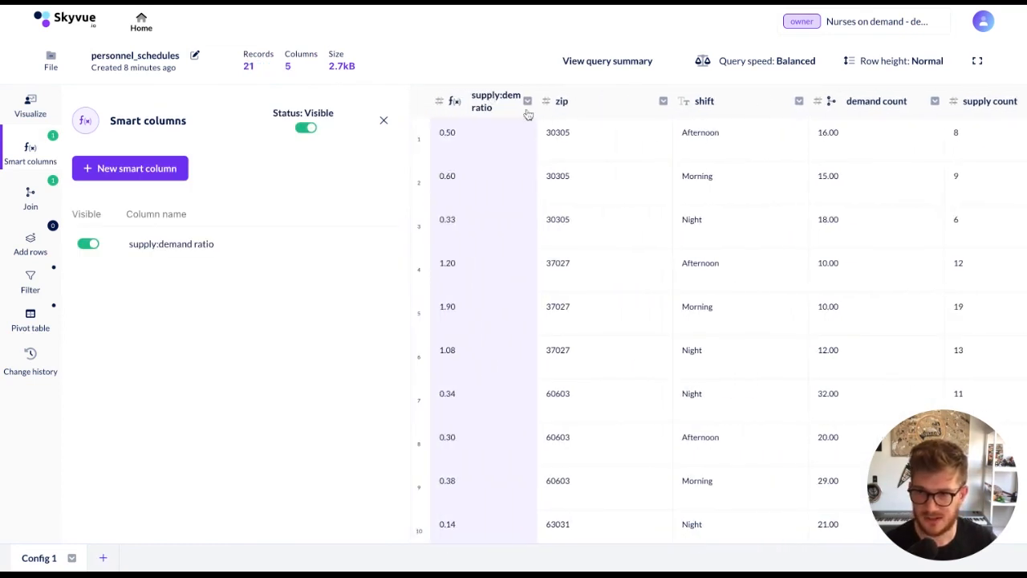
# Move the supply:demand ratio column between the shift and demand count columns
pyautogui.moveTo(527, 113); pyautogui.dragTo(757, 109)
pyautogui.click(757, 115)
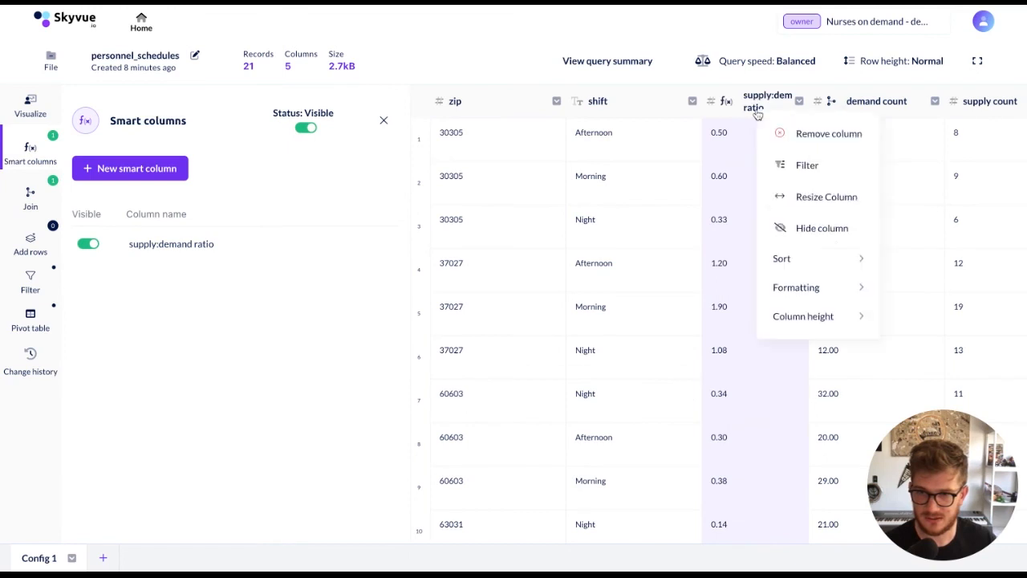
pyautogui.click(620, 209)
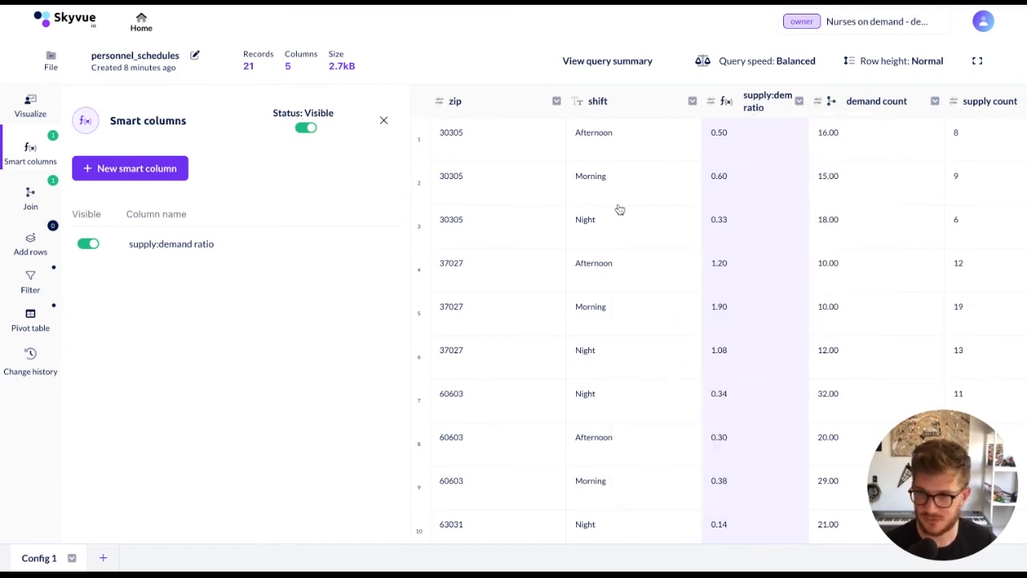
# Start a new pivot table grouped by zip and shift
pyautogui.click(24, 321)
pyautogui.click(224, 287)
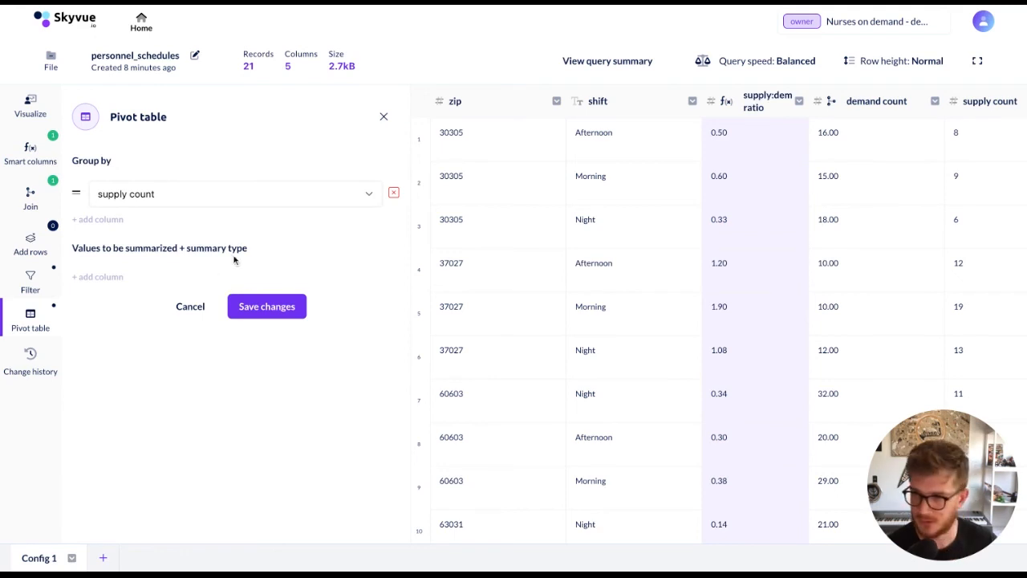
pyautogui.click(173, 202)
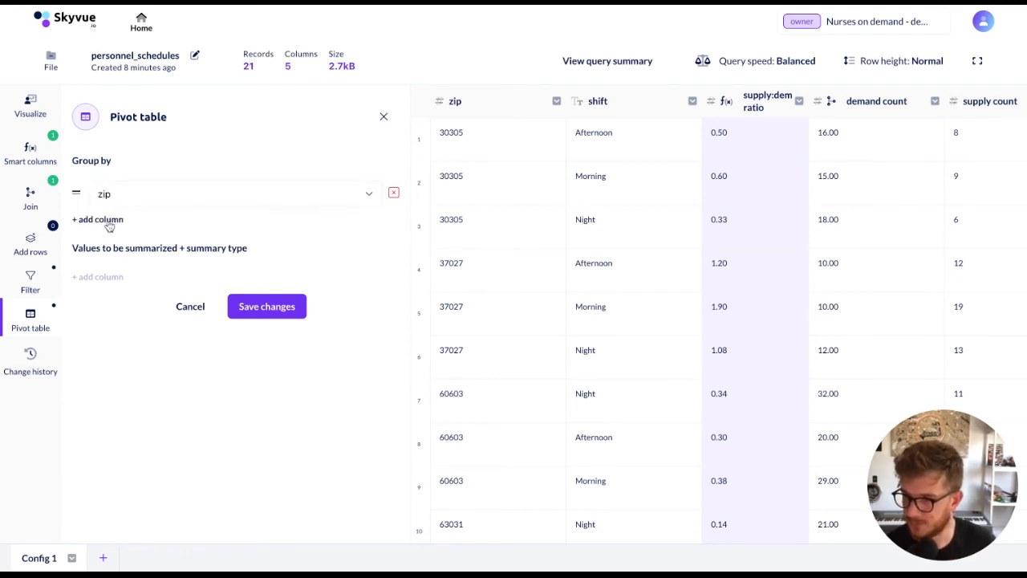
pyautogui.click(108, 220)
pyautogui.click(131, 231)
pyautogui.click(125, 261)
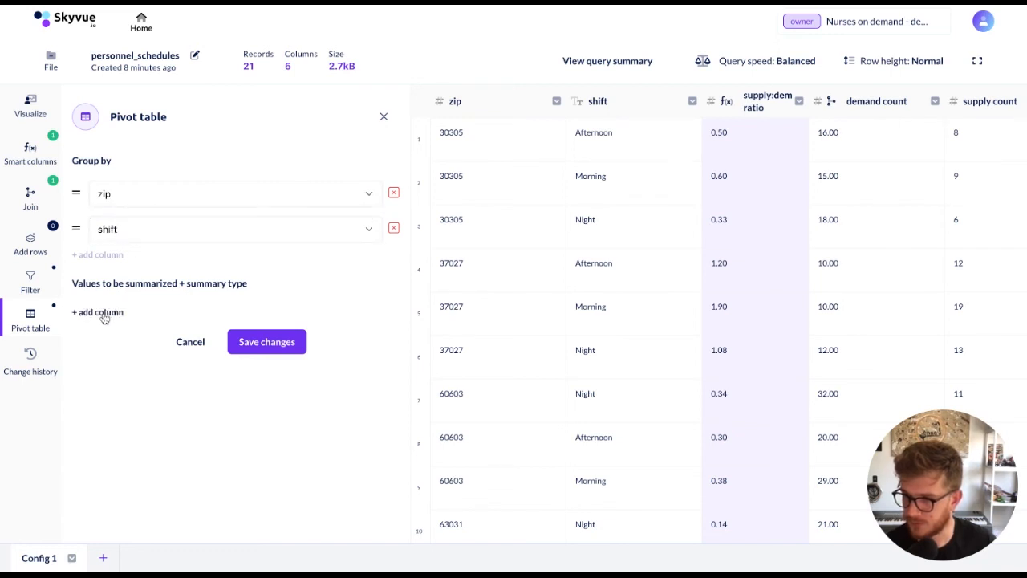
# Summarize supply:demand ratio by mean with the alias "avg supply:demand ratio" and save the pivot table
pyautogui.click(105, 314)
pyautogui.click(152, 334)
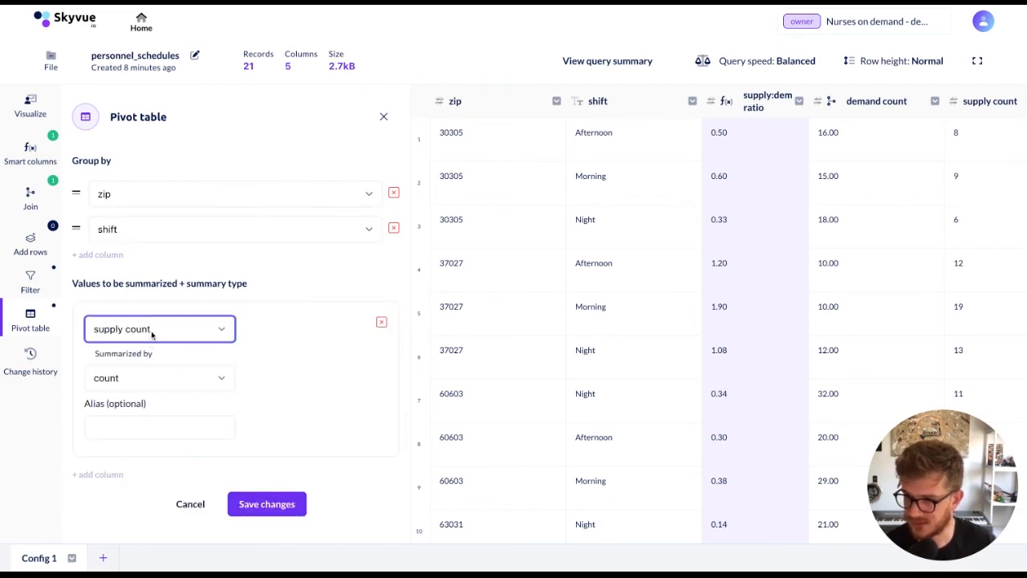
pyautogui.click(150, 374)
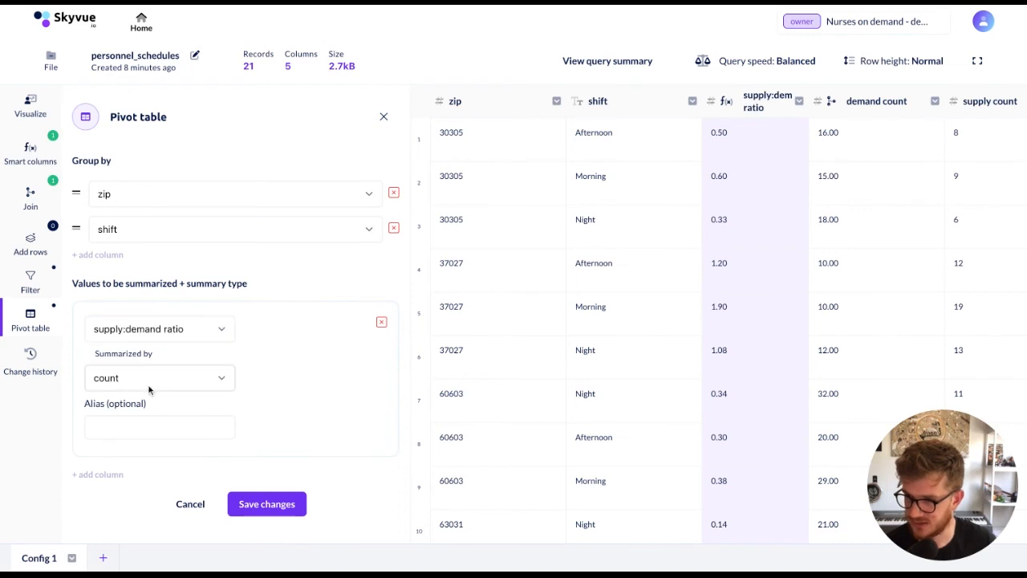
pyautogui.click(149, 386)
pyautogui.click(153, 409)
pyautogui.click(156, 428)
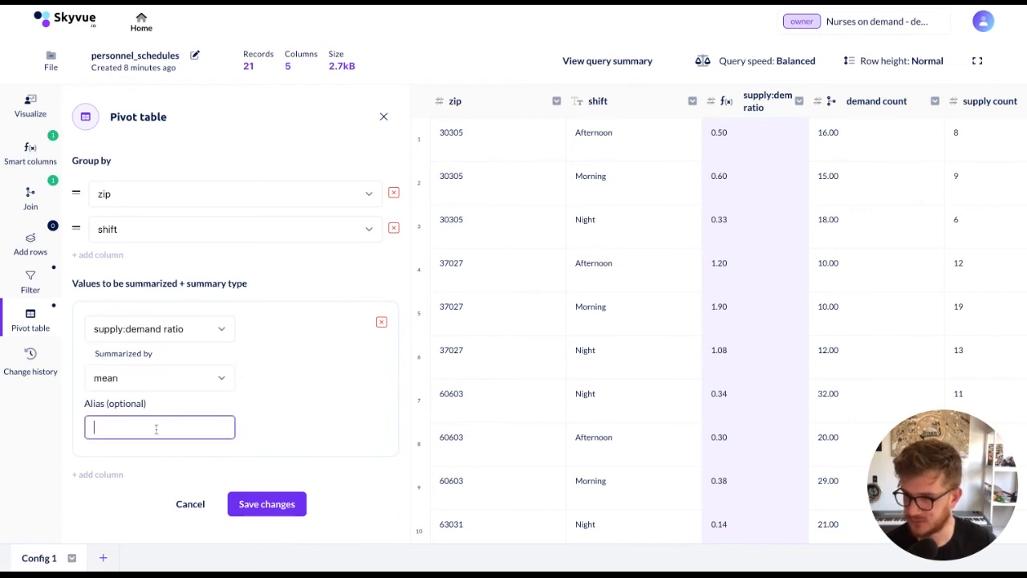
pyautogui.write('avg sup')
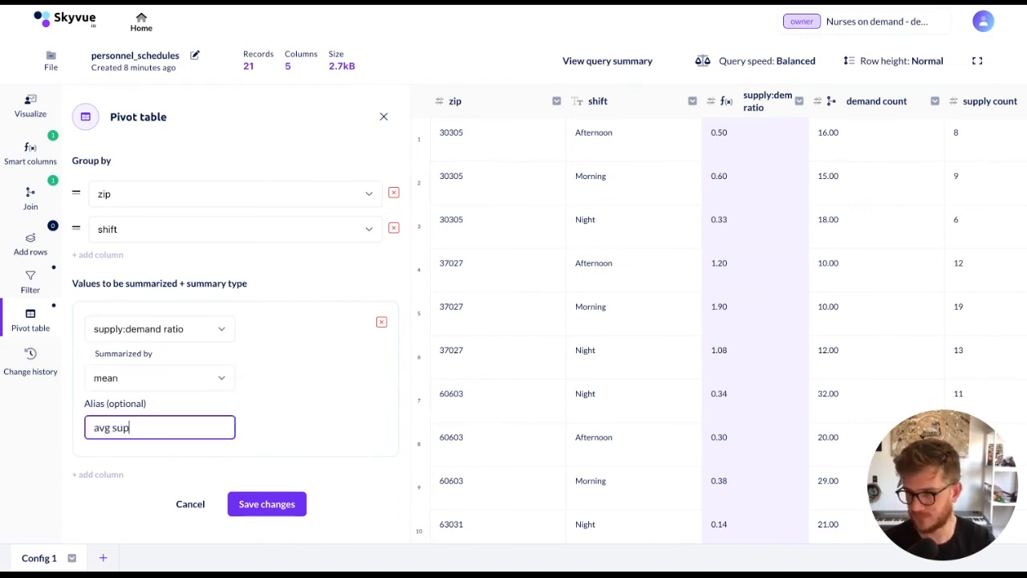
pyautogui.write('ply:dam')
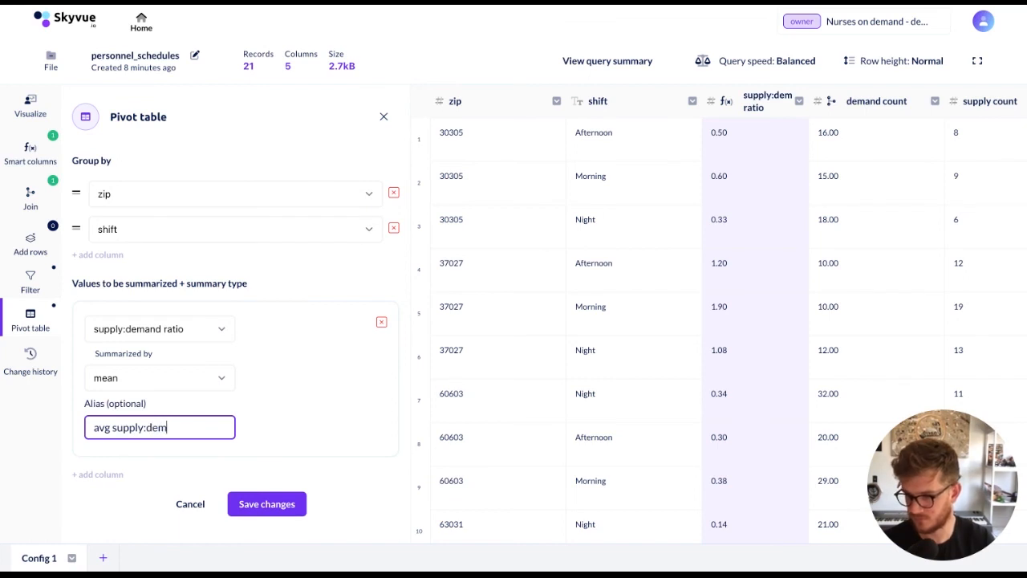
pyautogui.write('and ratio')
pyautogui.click(273, 506)
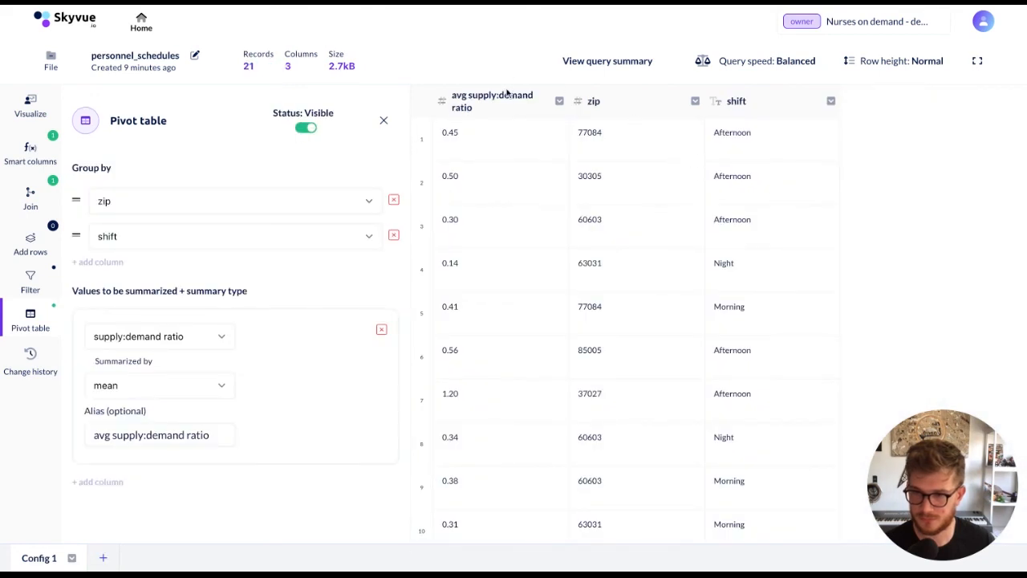
# Move the avg supply:demand ratio column after the shift column and sort it from largest to smallest
pyautogui.moveTo(508, 106); pyautogui.dragTo(799, 100)
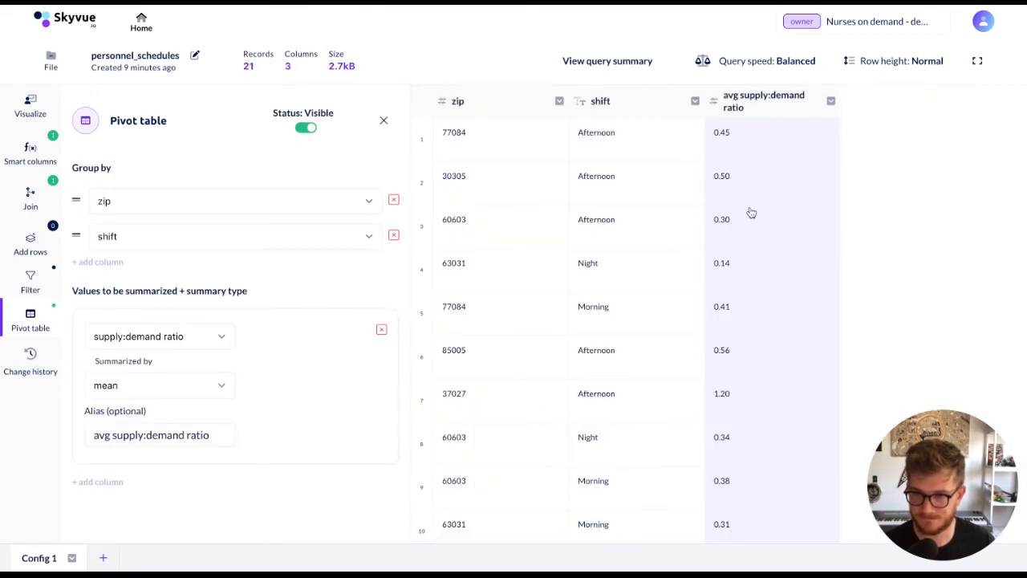
pyautogui.rightClick(793, 109)
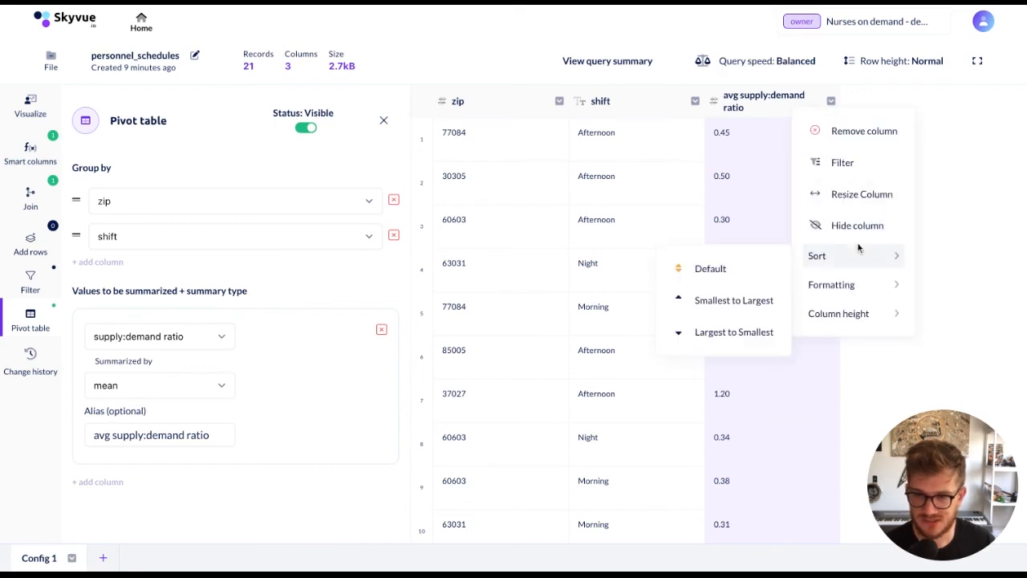
pyautogui.moveTo(870, 257)
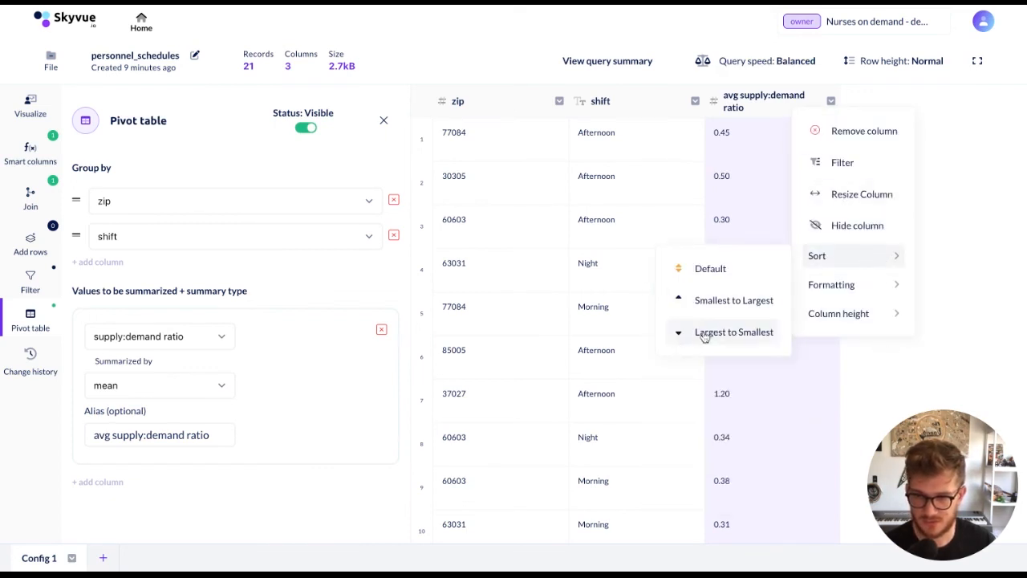
pyautogui.click(704, 336)
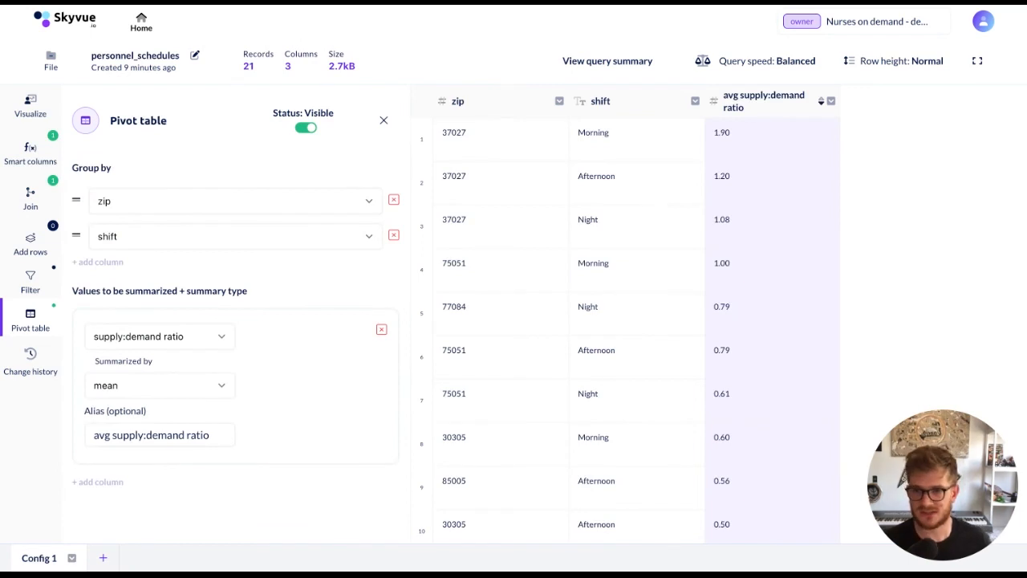
# Examine the sorted pivot rows, comparing the average supply:demand ratios by zip and shift, especially the highest-ranked zip rows
pyautogui.scroll(-1, 780, 240)
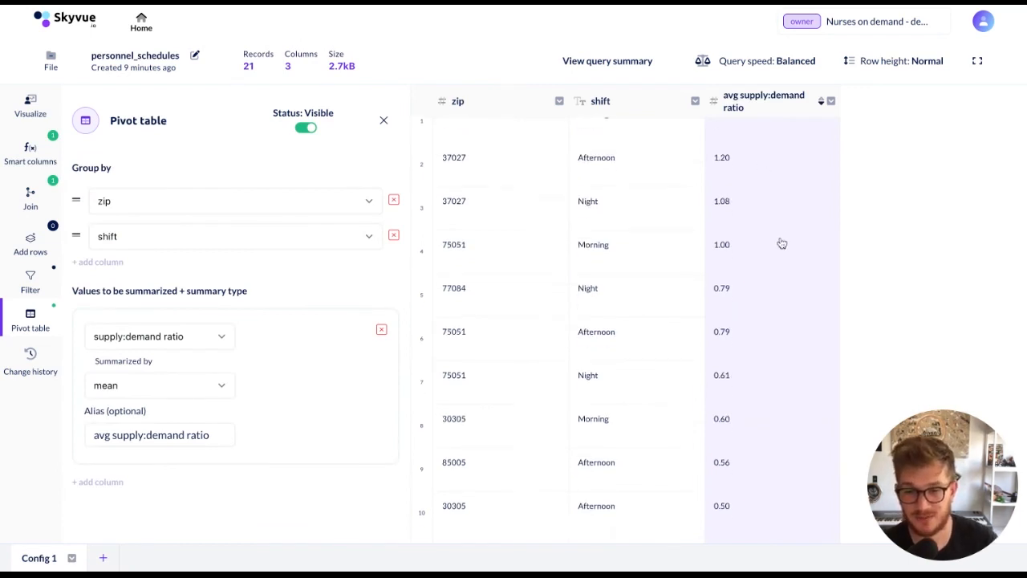
pyautogui.scroll(1, 781, 243)
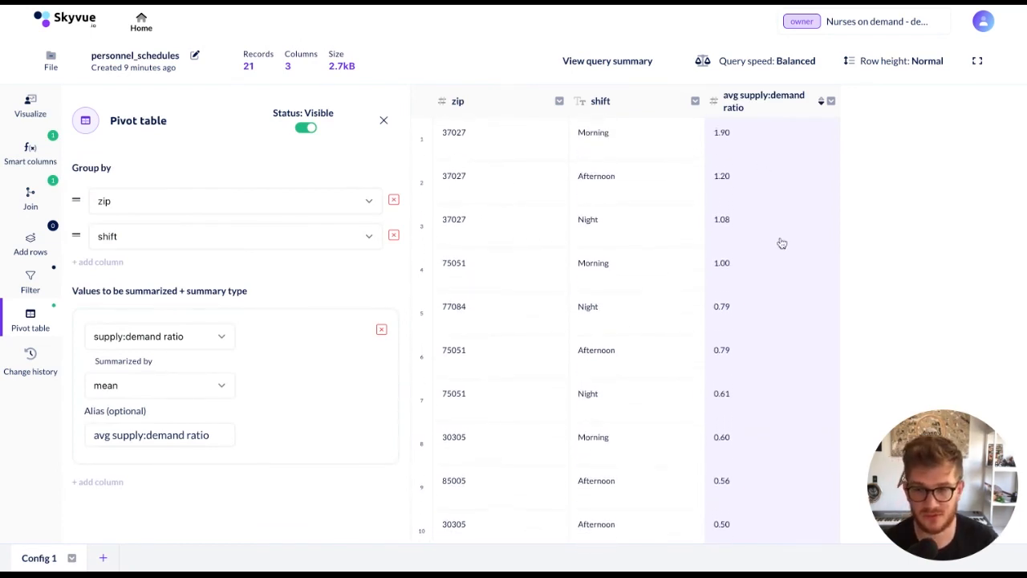
pyautogui.click(750, 143)
pyautogui.click(473, 153)
pyautogui.click(507, 183)
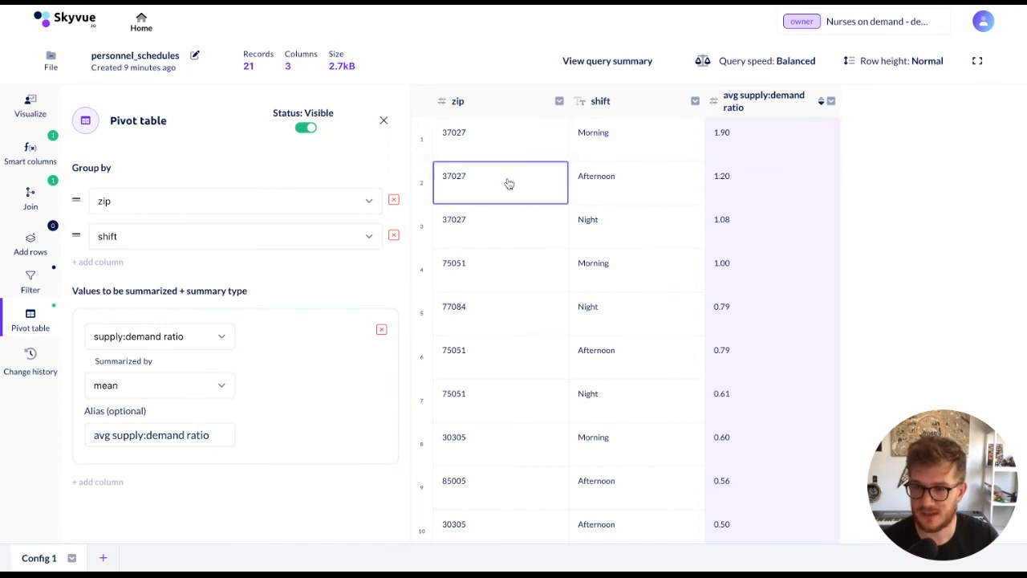
pyautogui.click(535, 231)
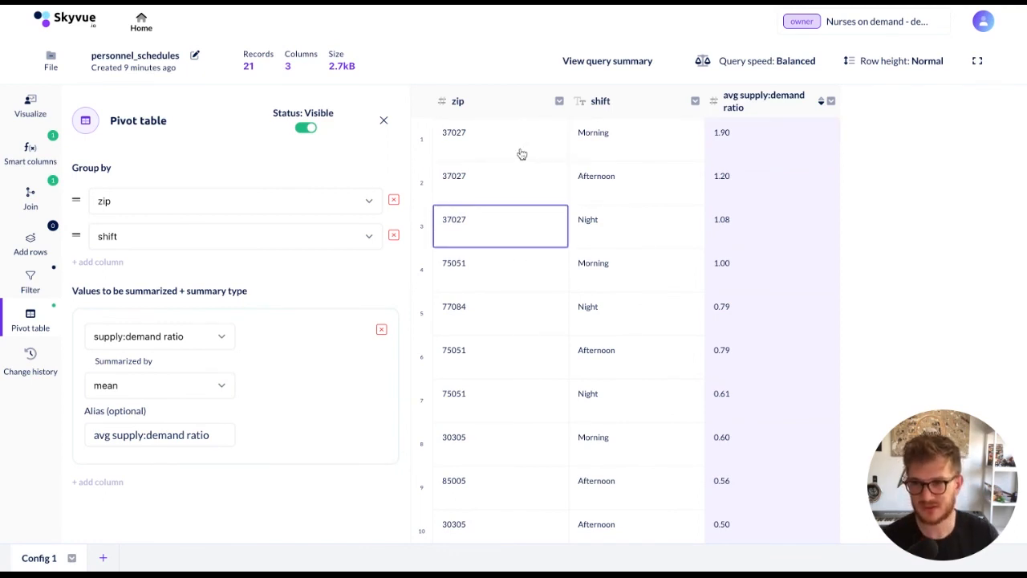
pyautogui.click(468, 142)
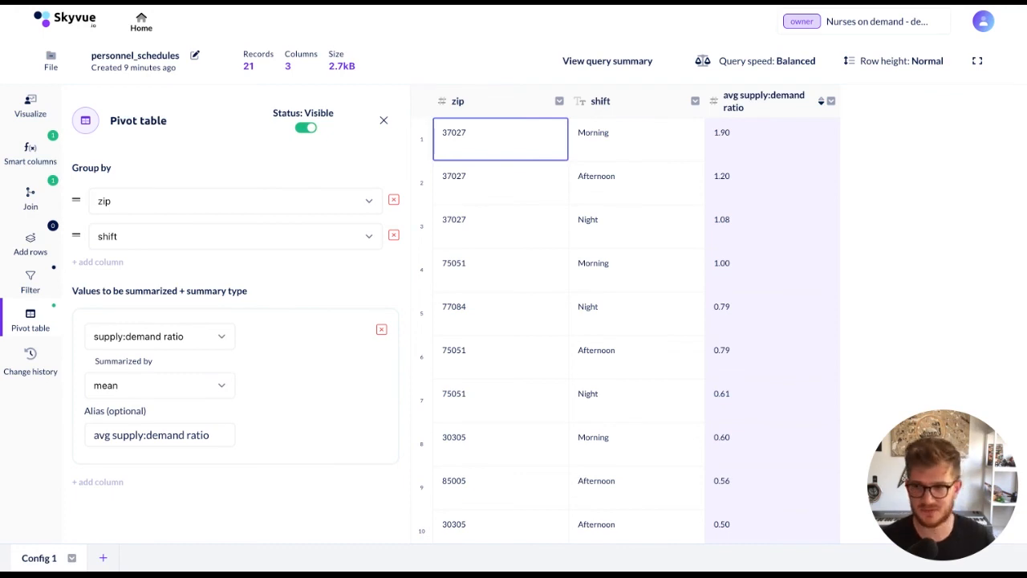
pyautogui.scroll(-2, 564, 318)
pyautogui.scroll(2, 564, 317)
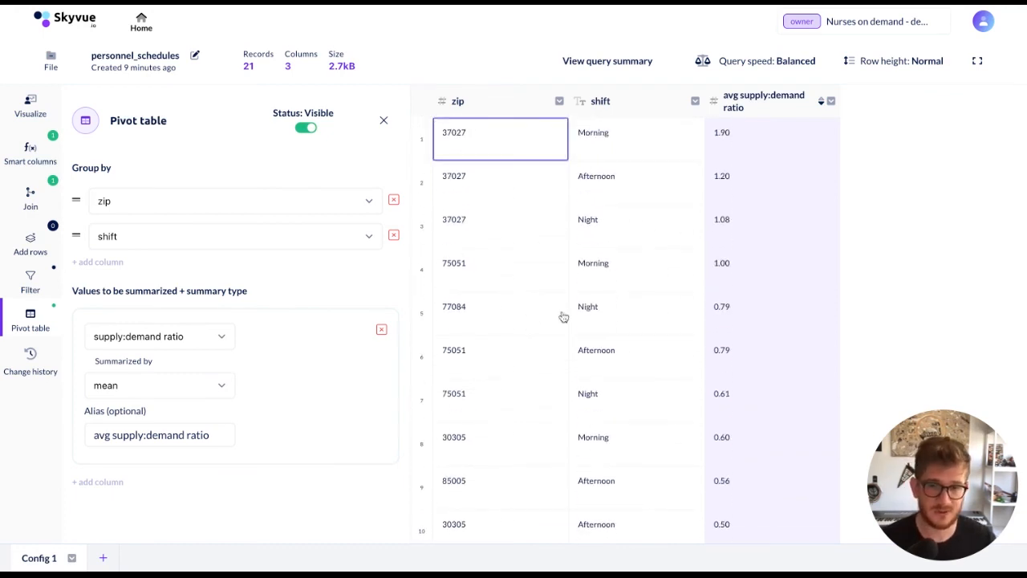